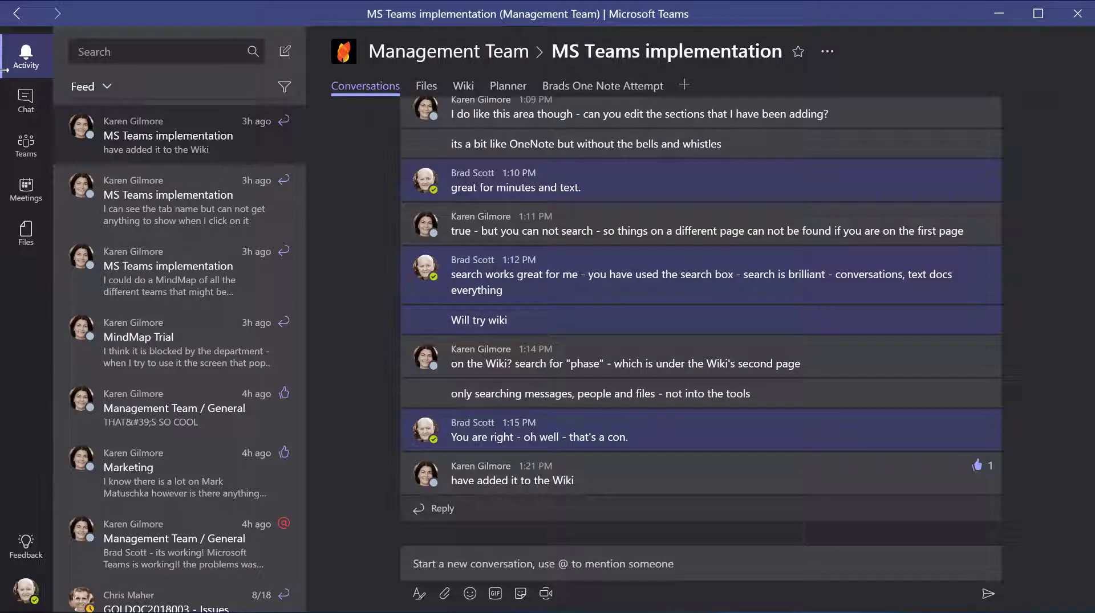
Browse Chat, Files and Teams, then go to the Management Team's General channel files.
click(35, 113)
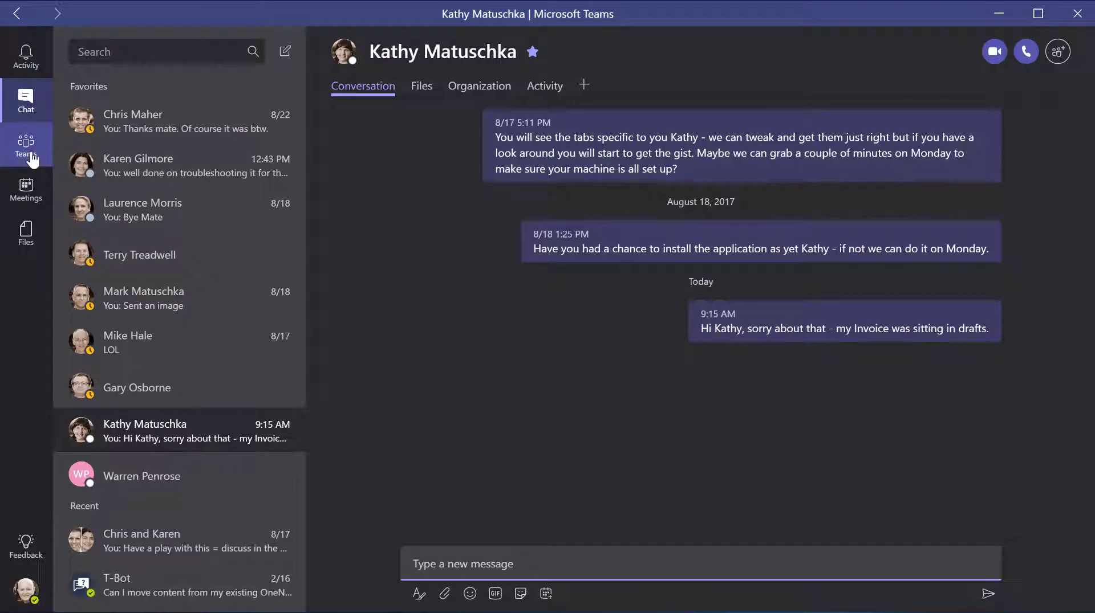
click(27, 245)
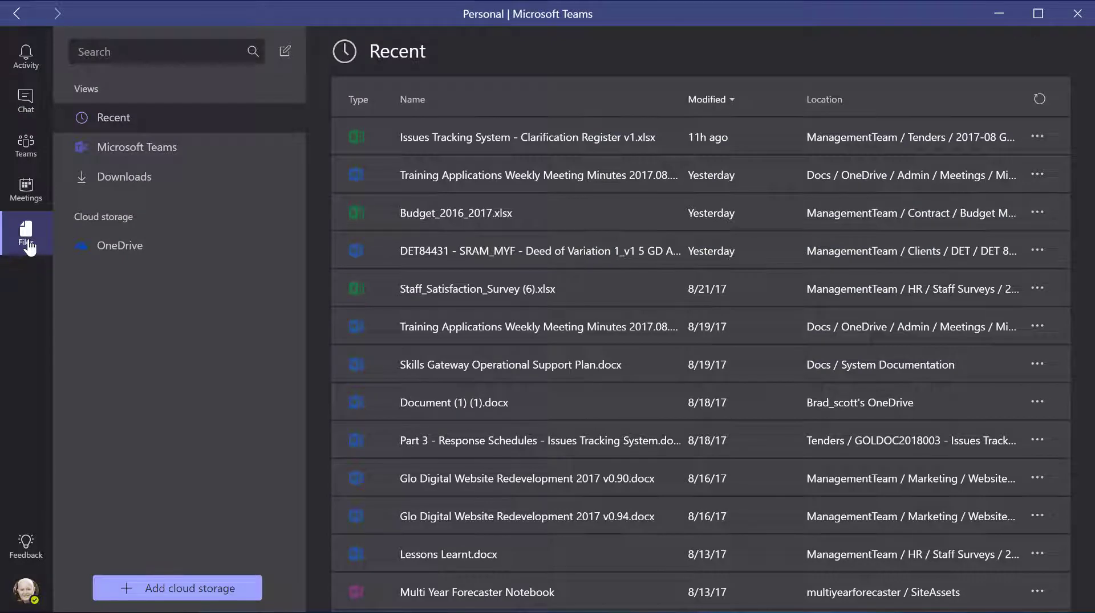
click(34, 162)
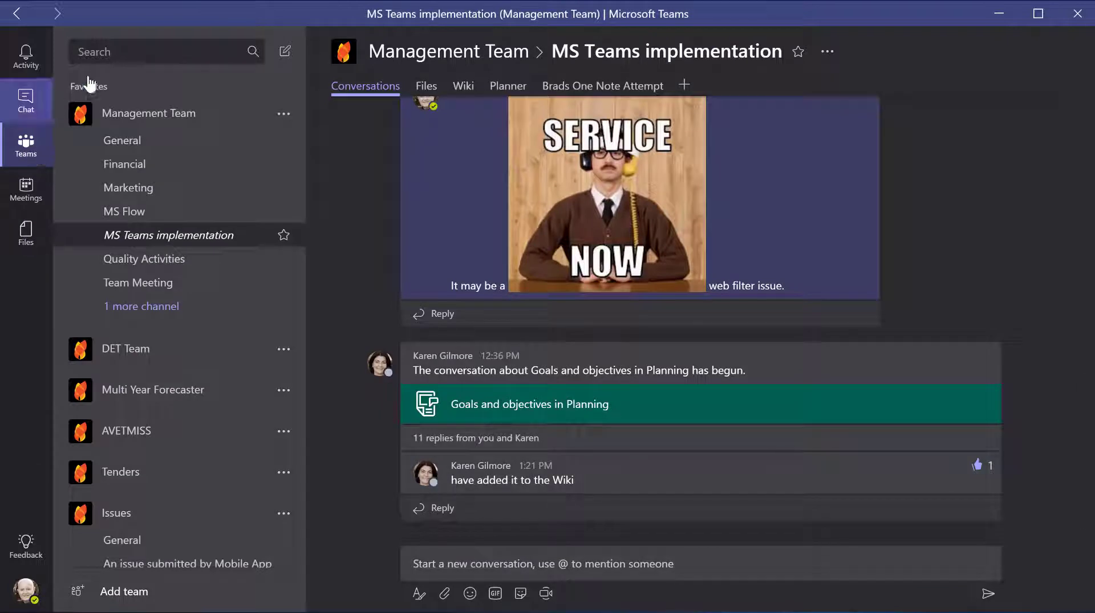
click(443, 54)
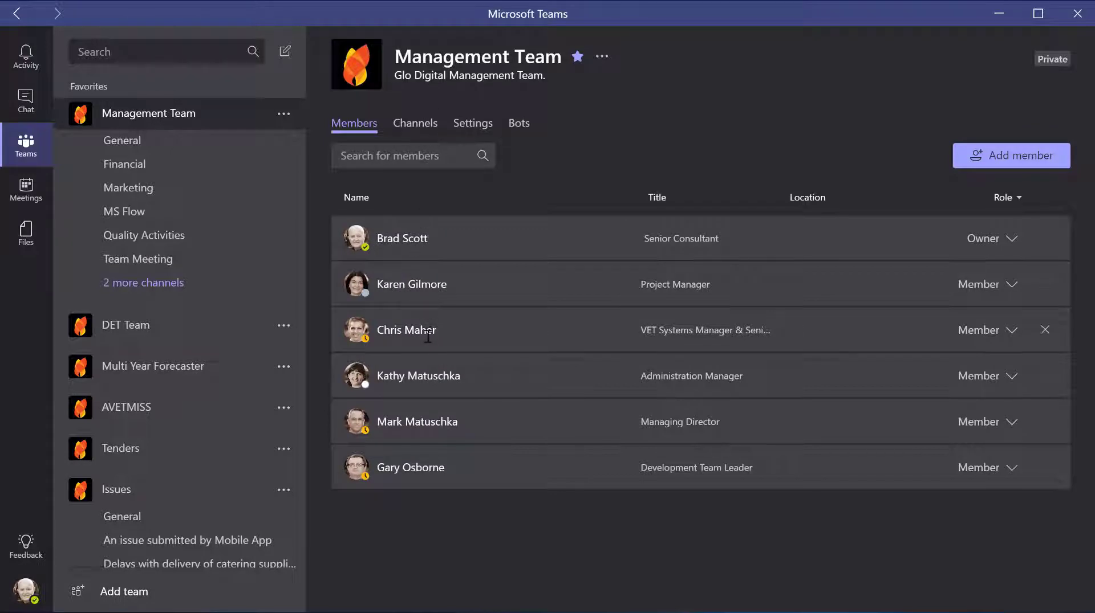
mouse_move(427, 336)
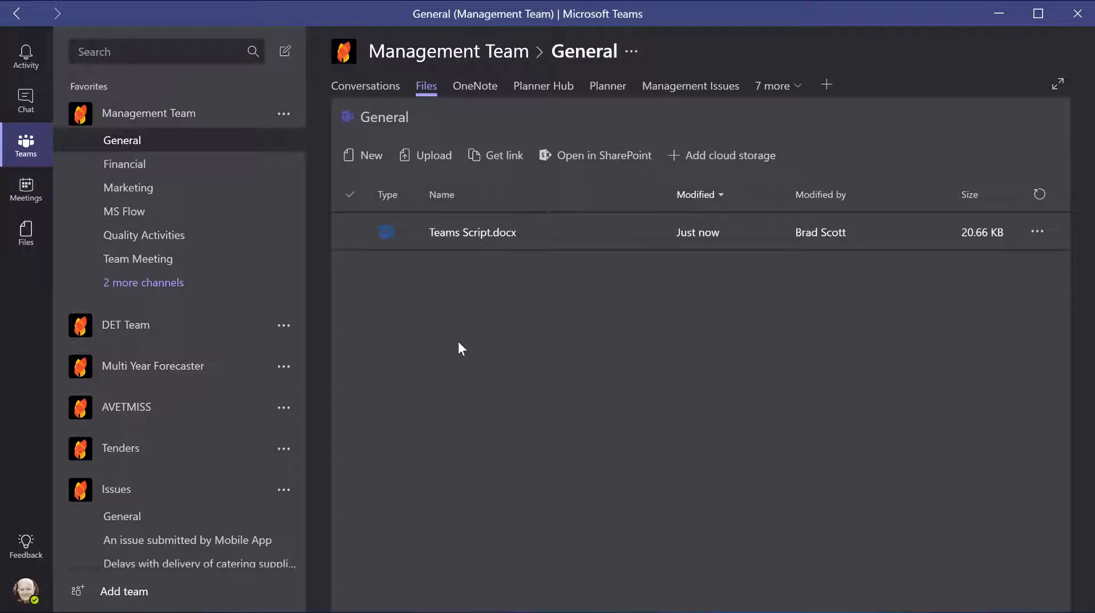
Open Teams Script.docx and start a conversation about it.
click(453, 238)
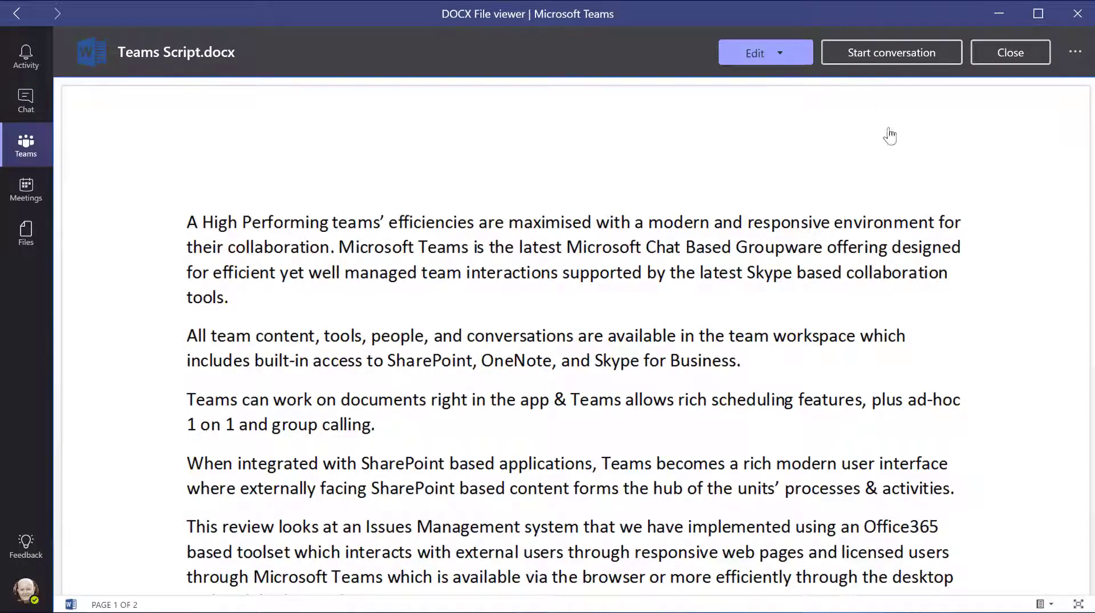
click(781, 57)
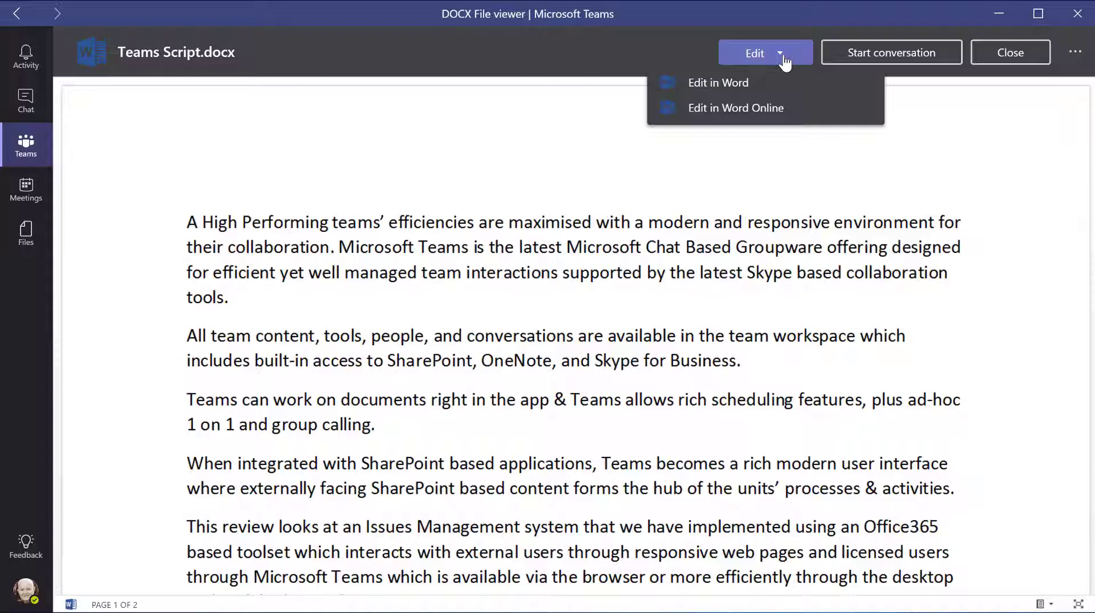
click(919, 65)
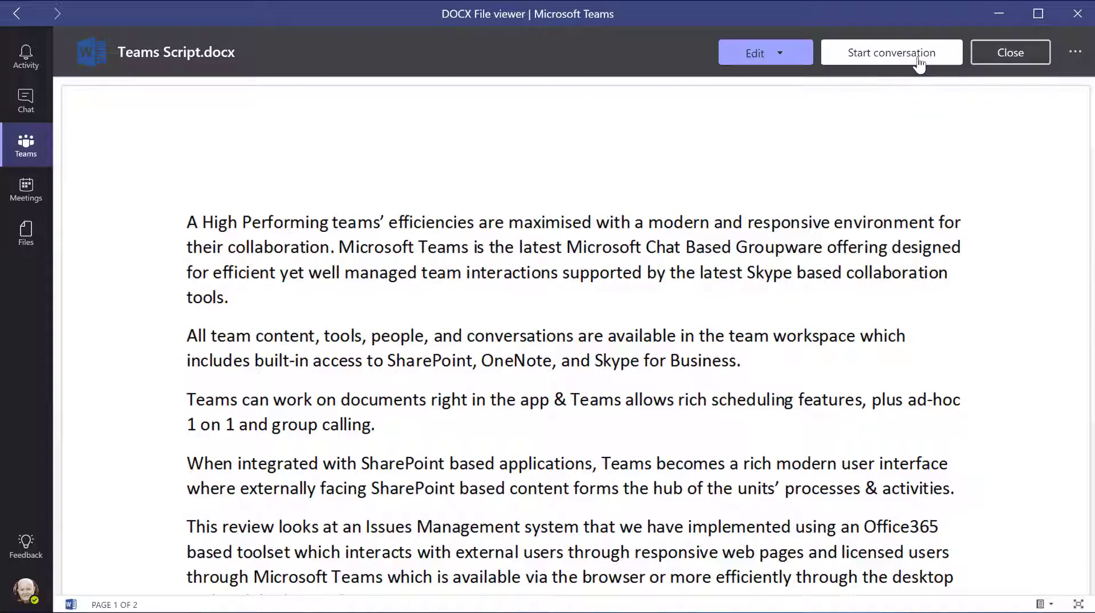
click(919, 64)
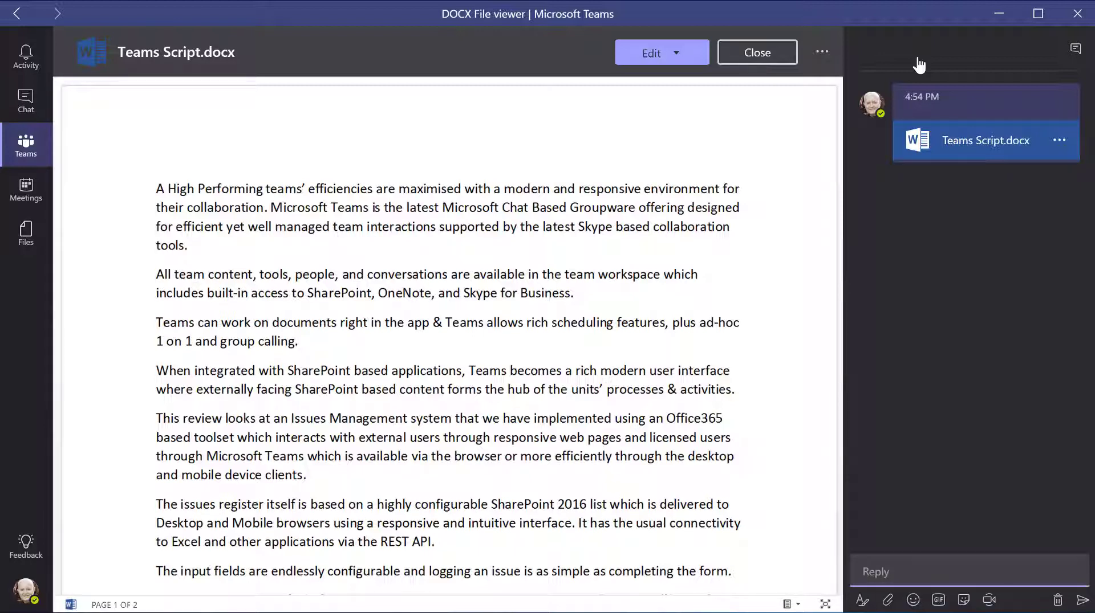
Switch the Teams theme from Dark to Default.
click(37, 599)
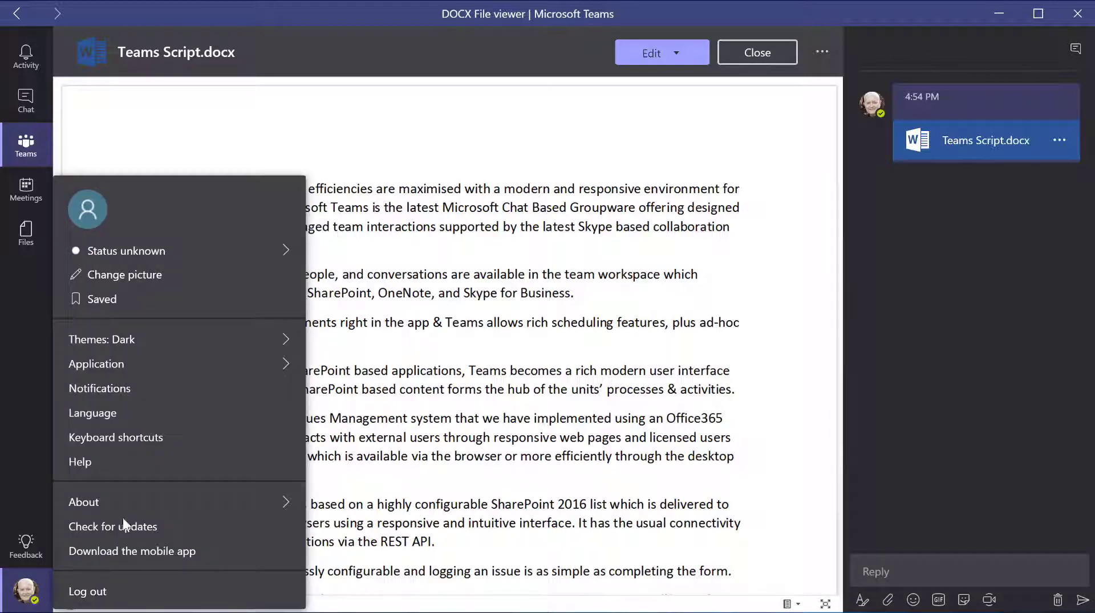
mouse_move(180, 343)
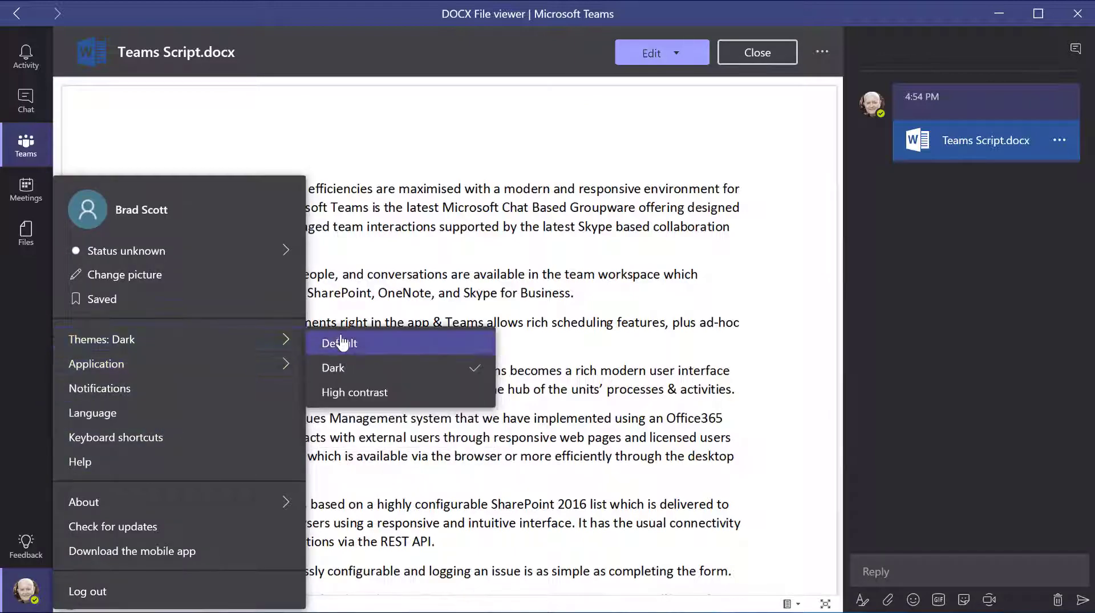
click(361, 343)
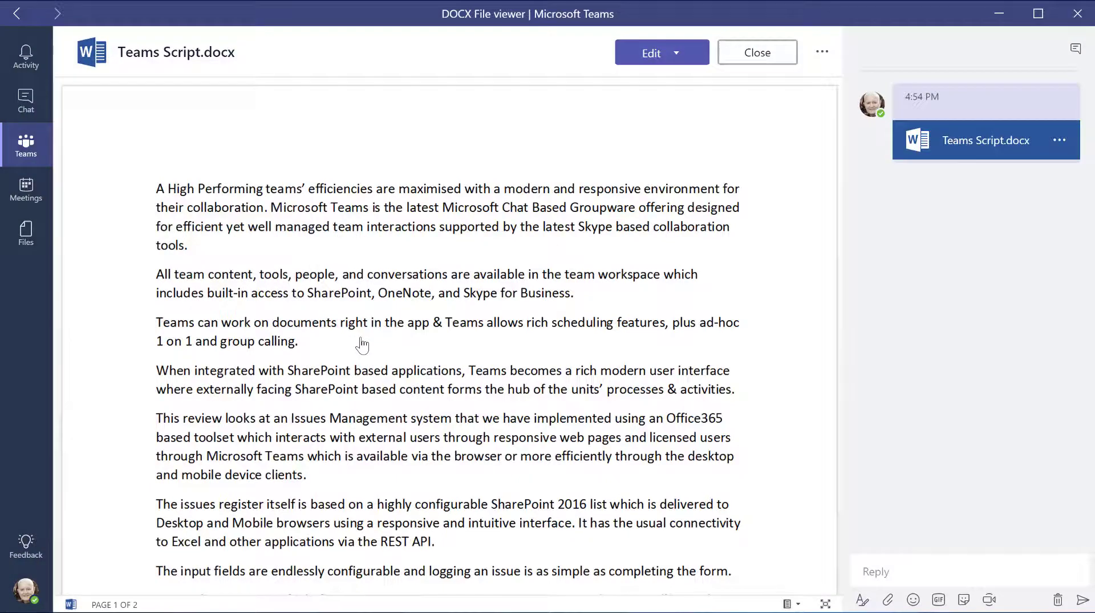
Search messages for 'SharePoint' and open the second result in the Issues Tracking System channel.
click(26, 103)
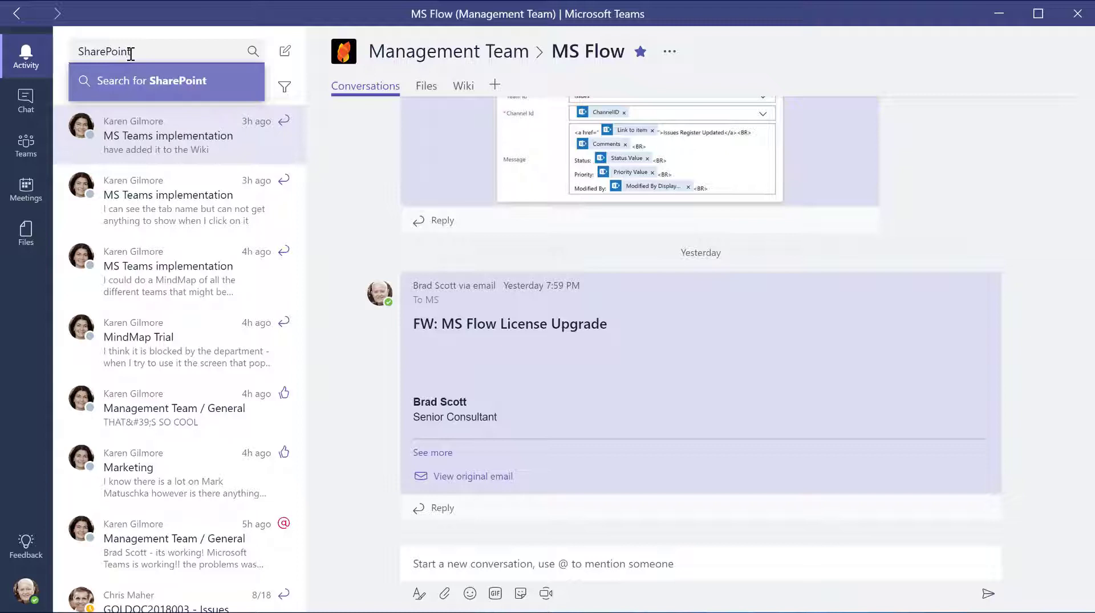
key(Return)
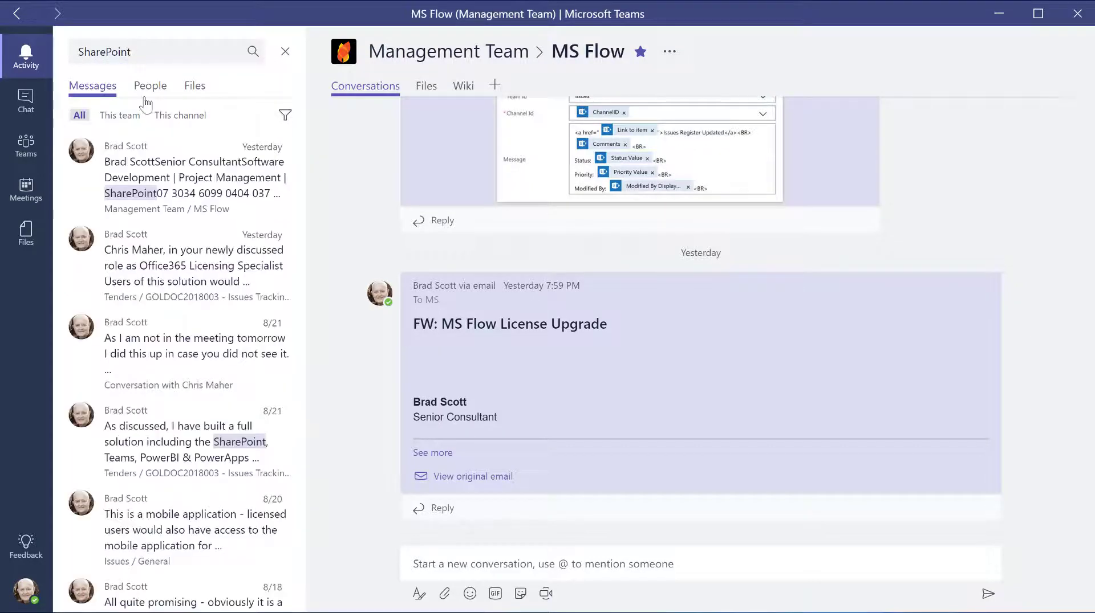
click(171, 265)
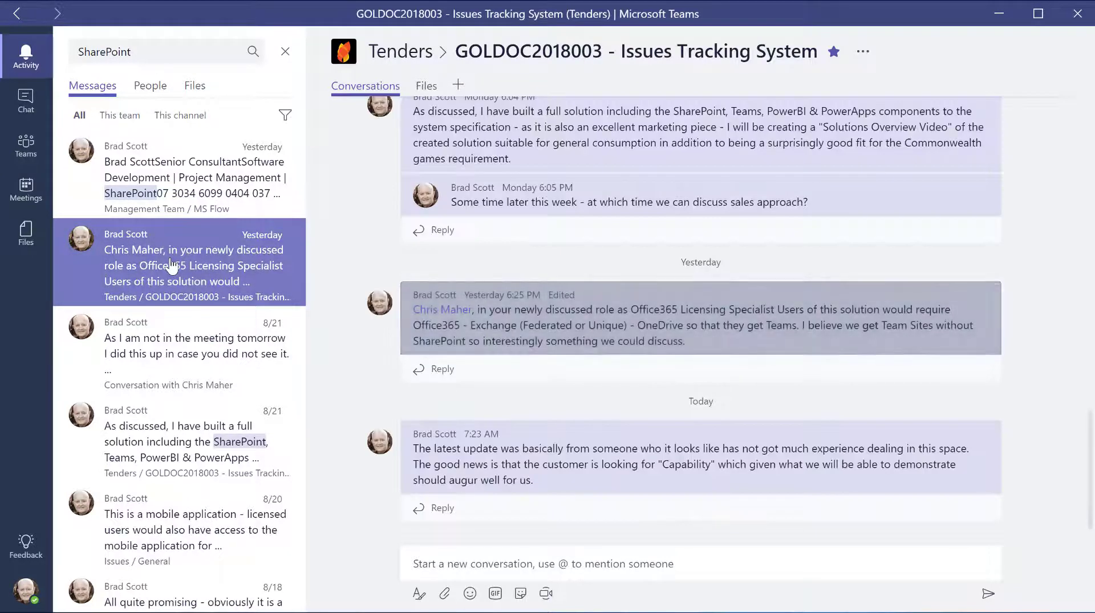
Mark the 'No resources available for manning gates' issue's Status as Closed.
click(172, 353)
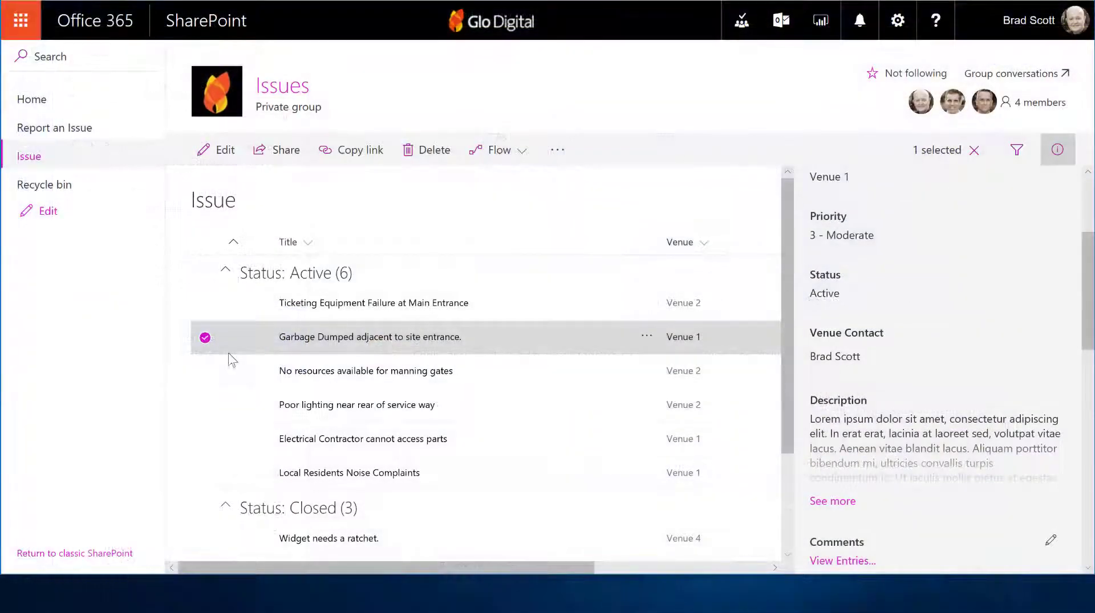
click(243, 369)
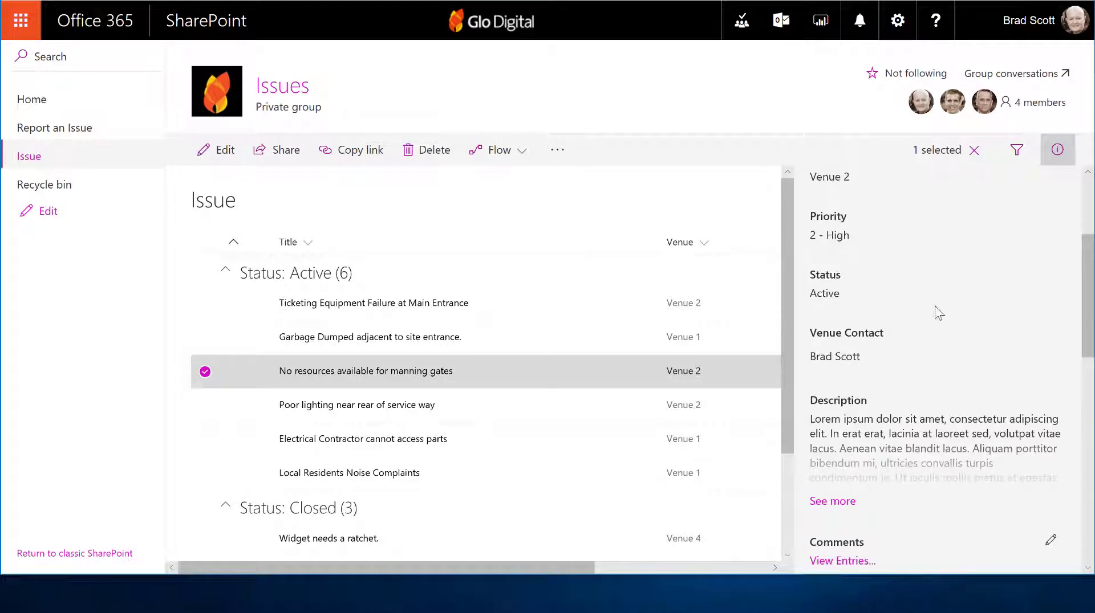
click(931, 288)
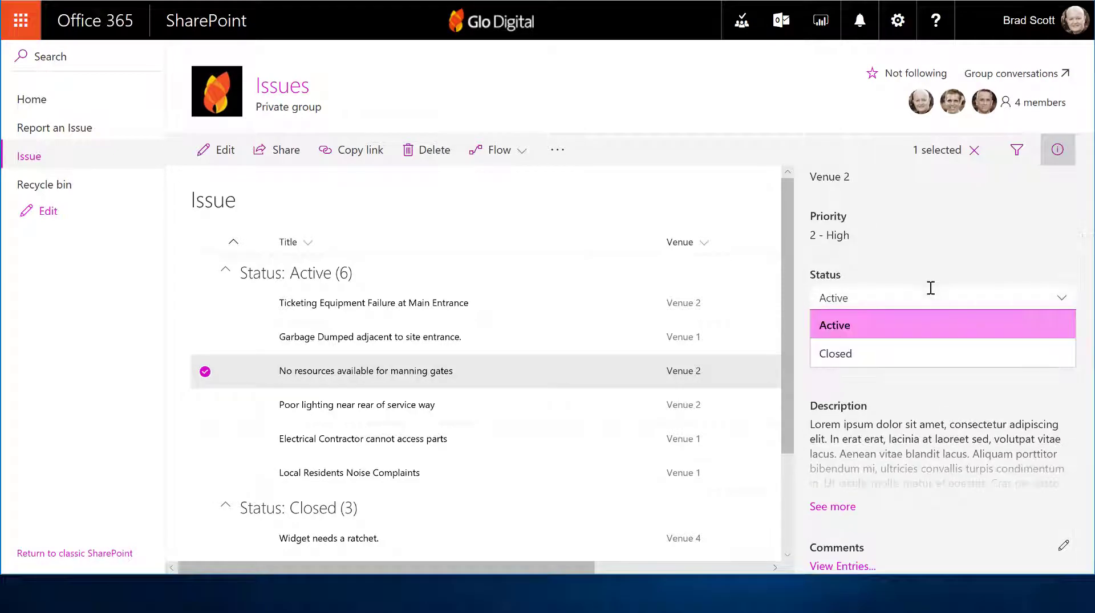
click(926, 356)
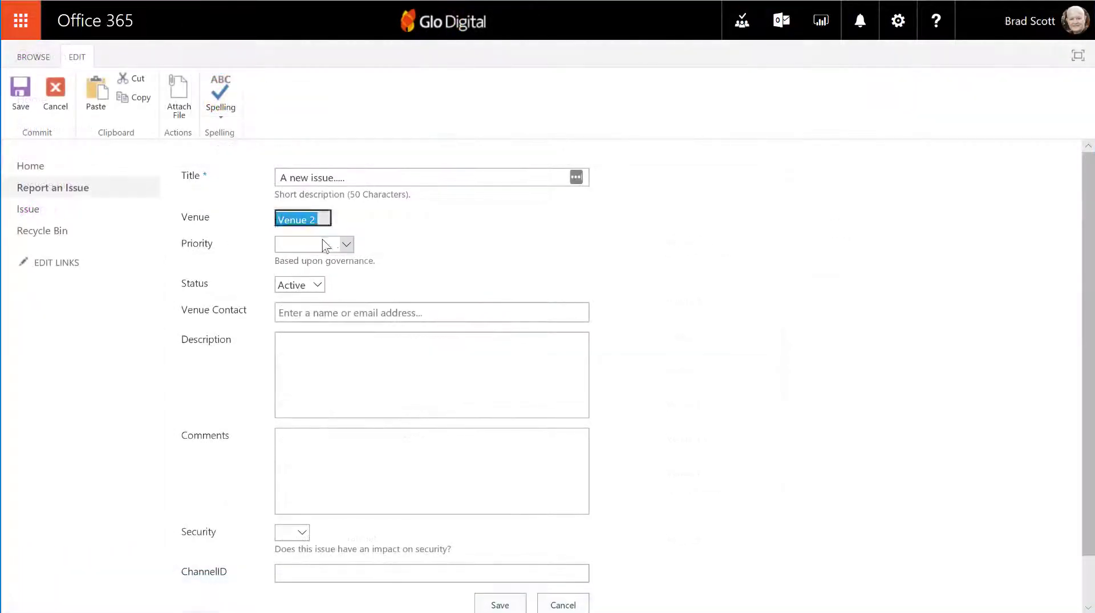
Set the new Venue 2 issue's priority to 3 - Moderate, keep status Active, and begin the venue contact.
click(347, 244)
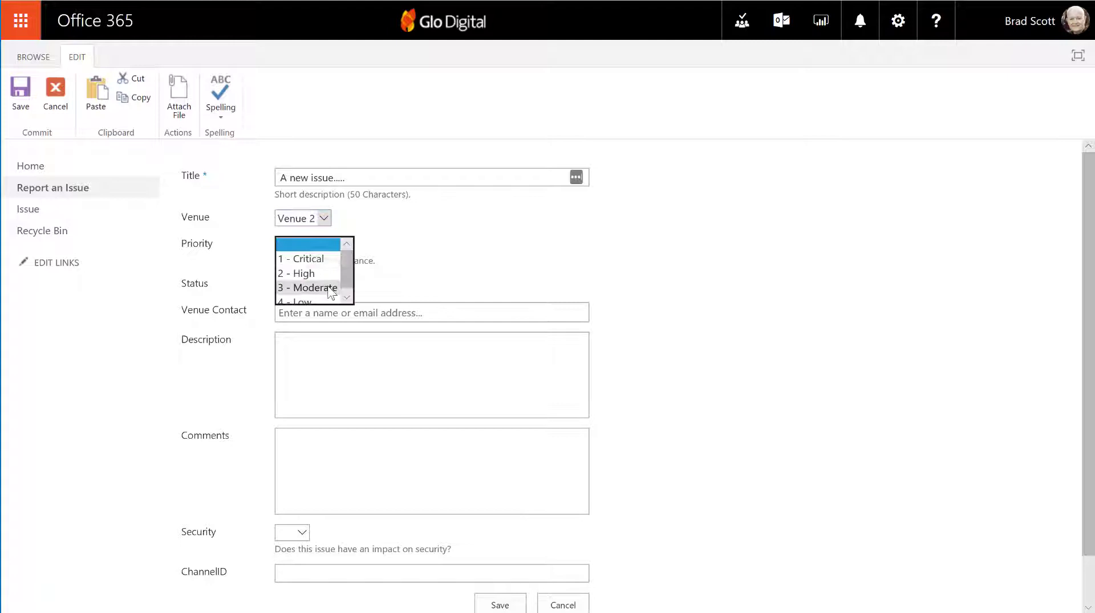
key(Return)
click(321, 288)
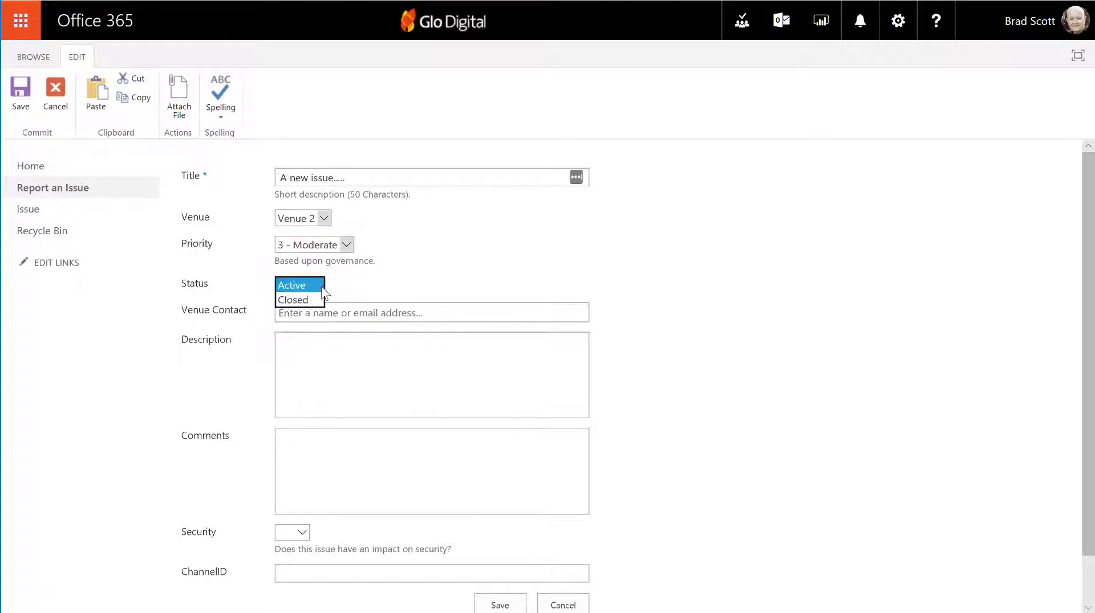
click(322, 292)
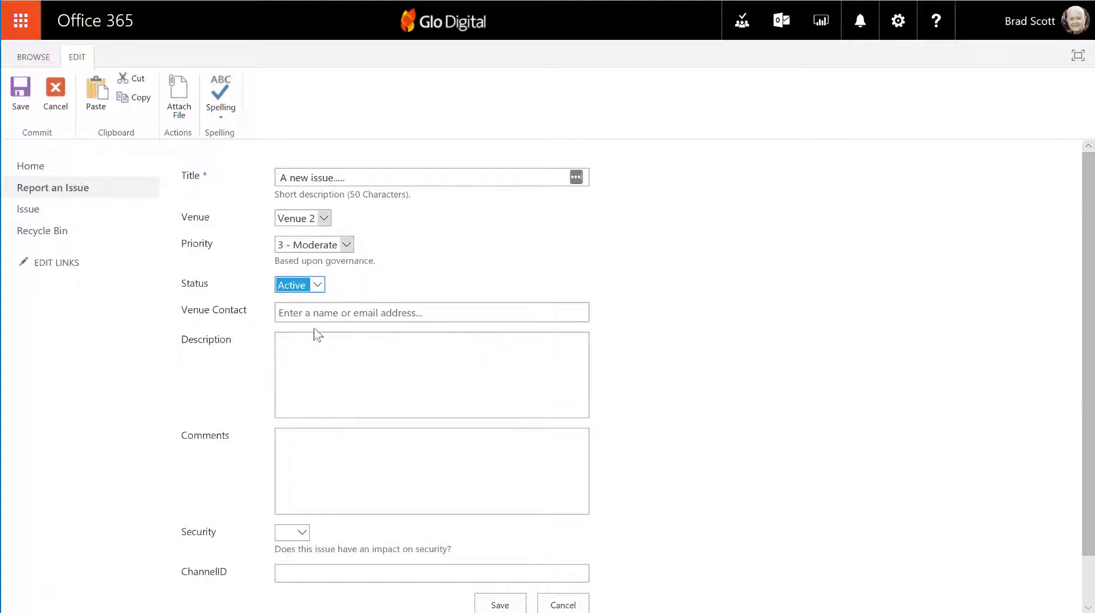
click(318, 316)
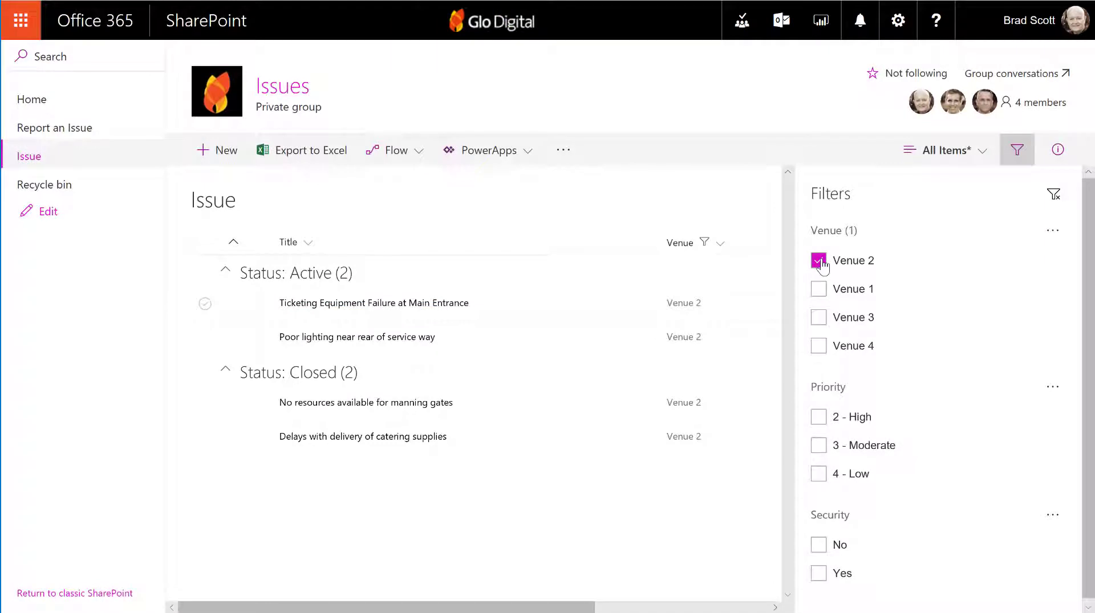
Show the full description of the Ticketing Equipment Failure at Main Entrance issue in the details pane.
click(1056, 151)
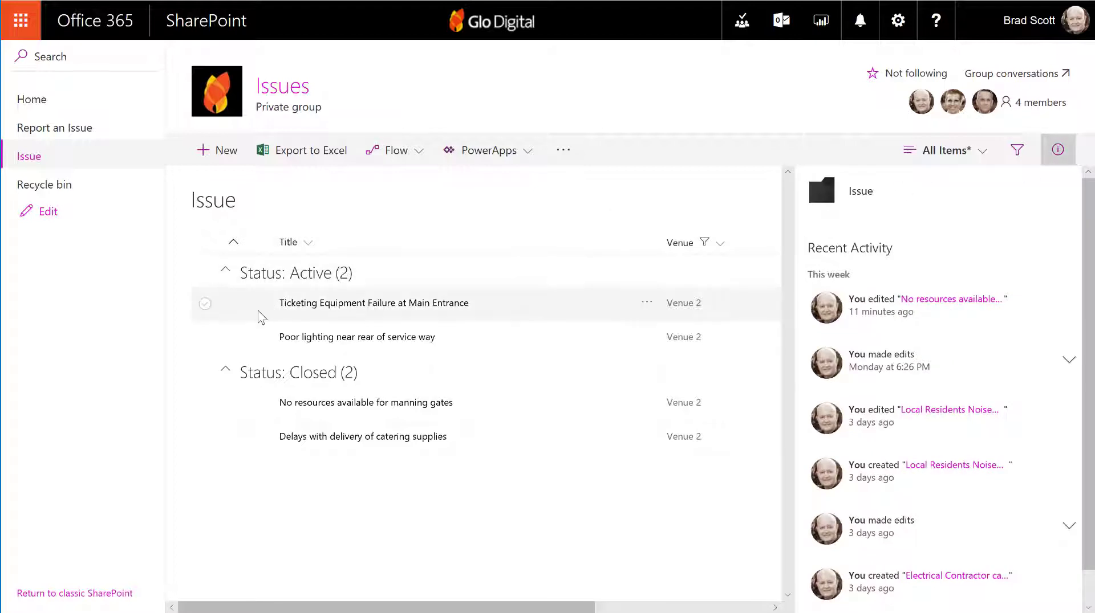
click(260, 312)
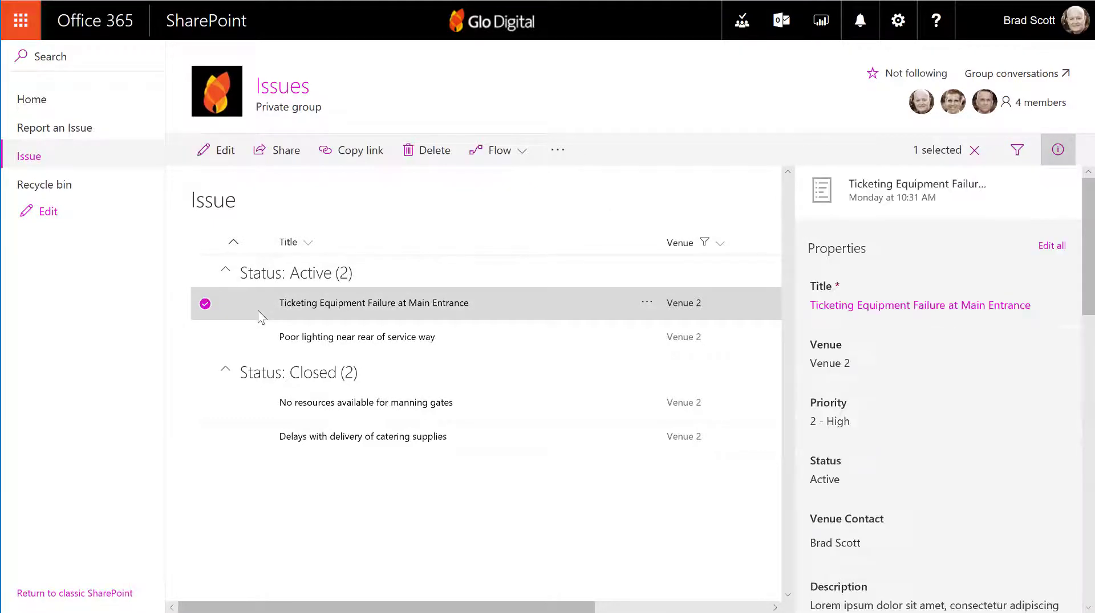
scroll(947, 348, down, 6)
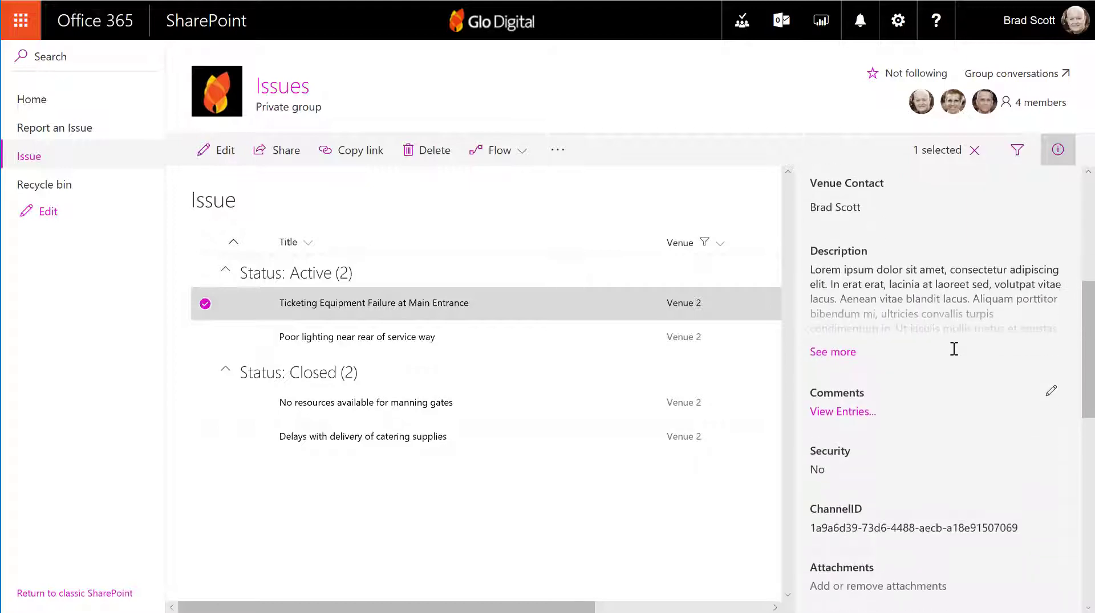
click(829, 352)
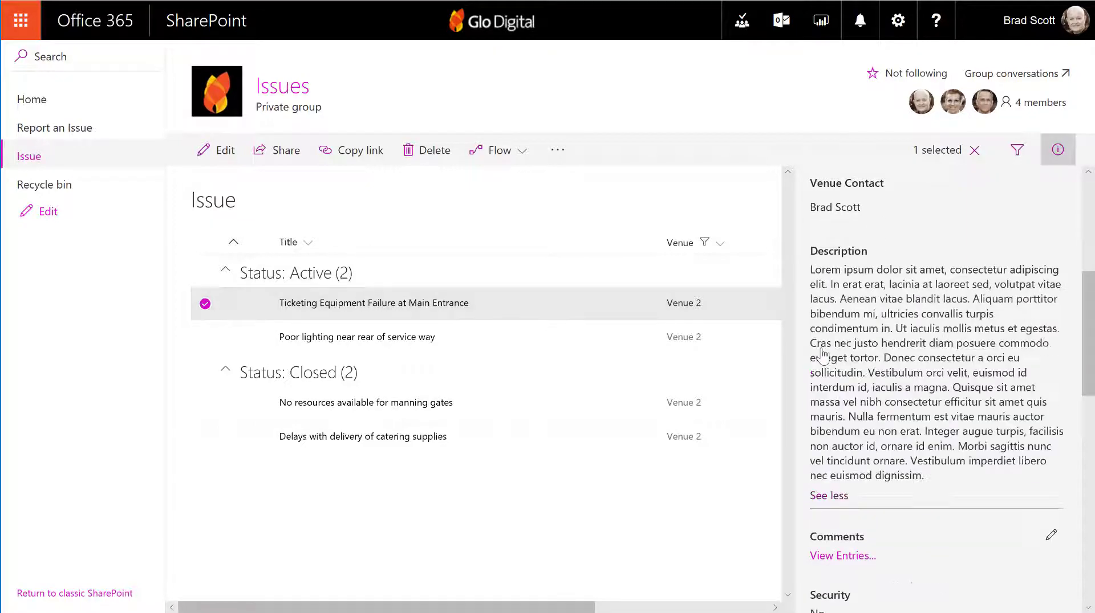
scroll(815, 311, down, 3)
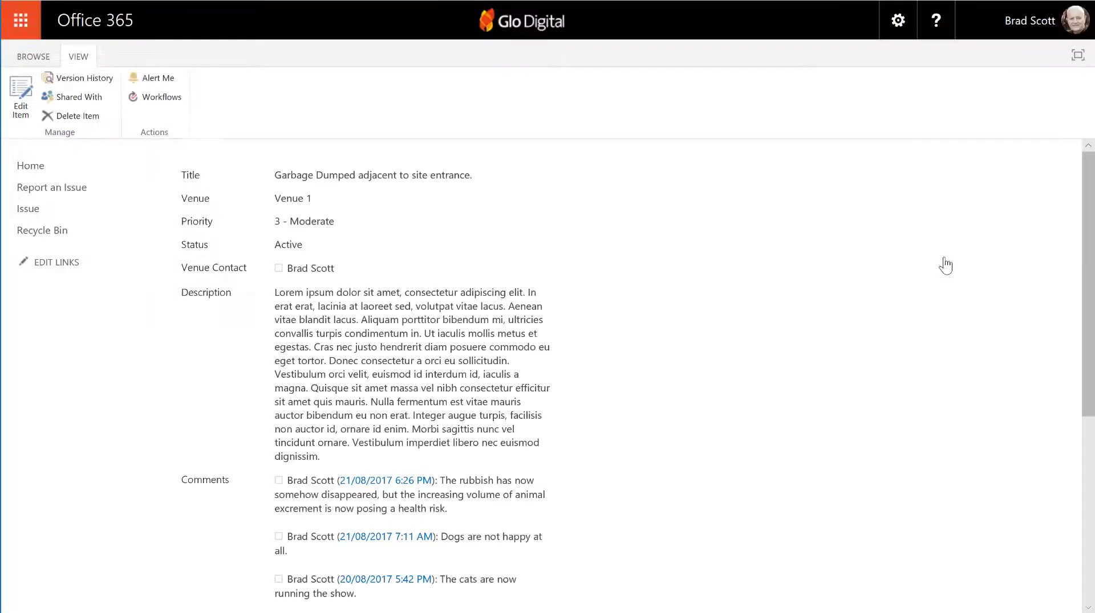
Show the version history of the 'Garbage Dumped adjacent to site entrance.' issue.
scroll(456, 261, down, 4)
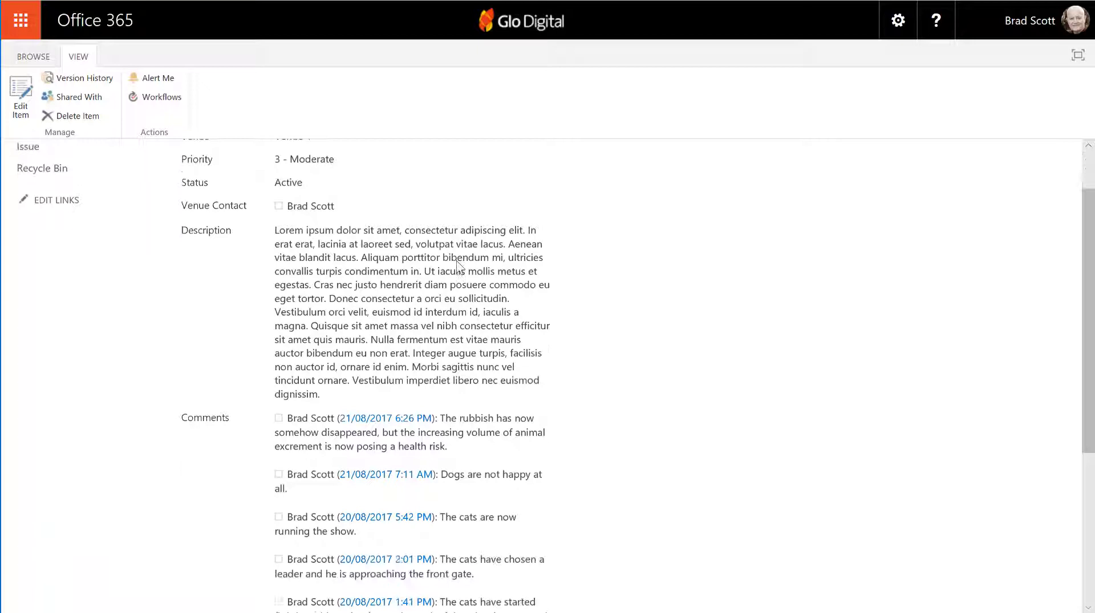
scroll(456, 261, down, 2)
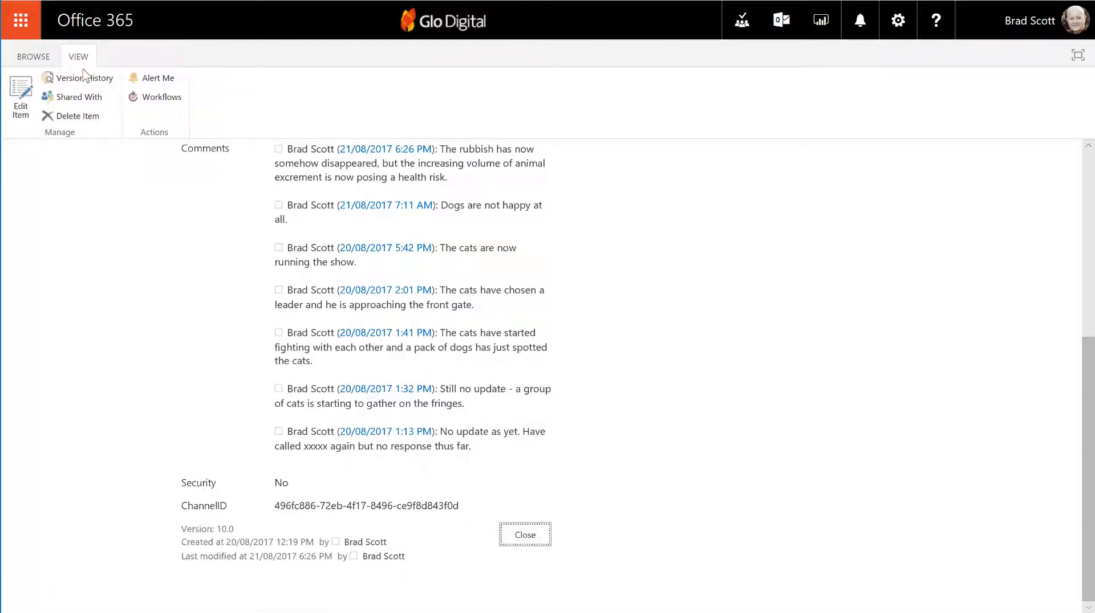
click(85, 78)
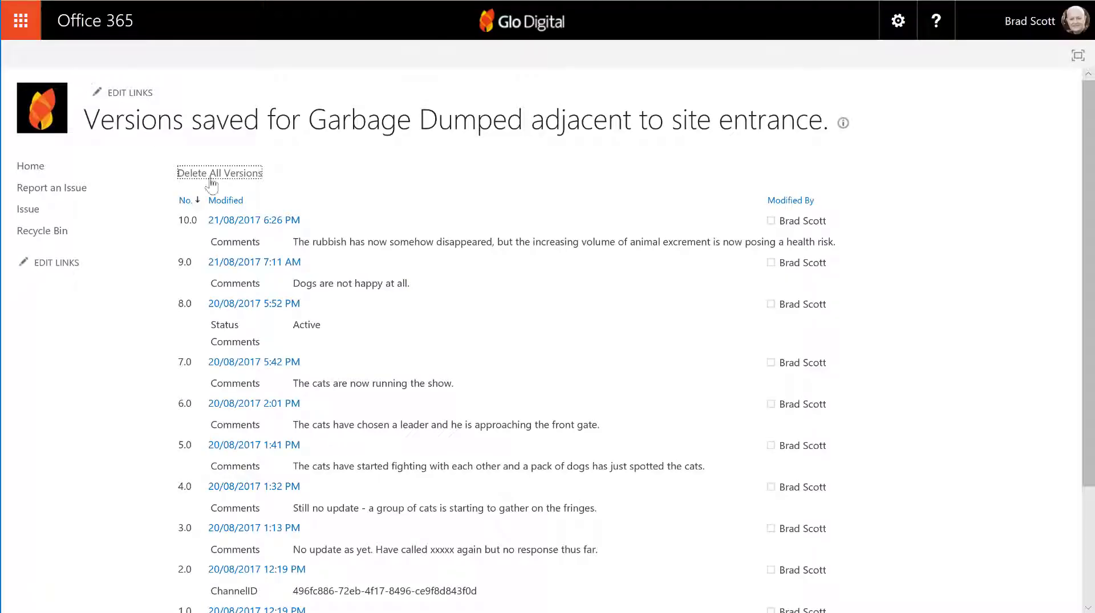
scroll(526, 349, down, 3)
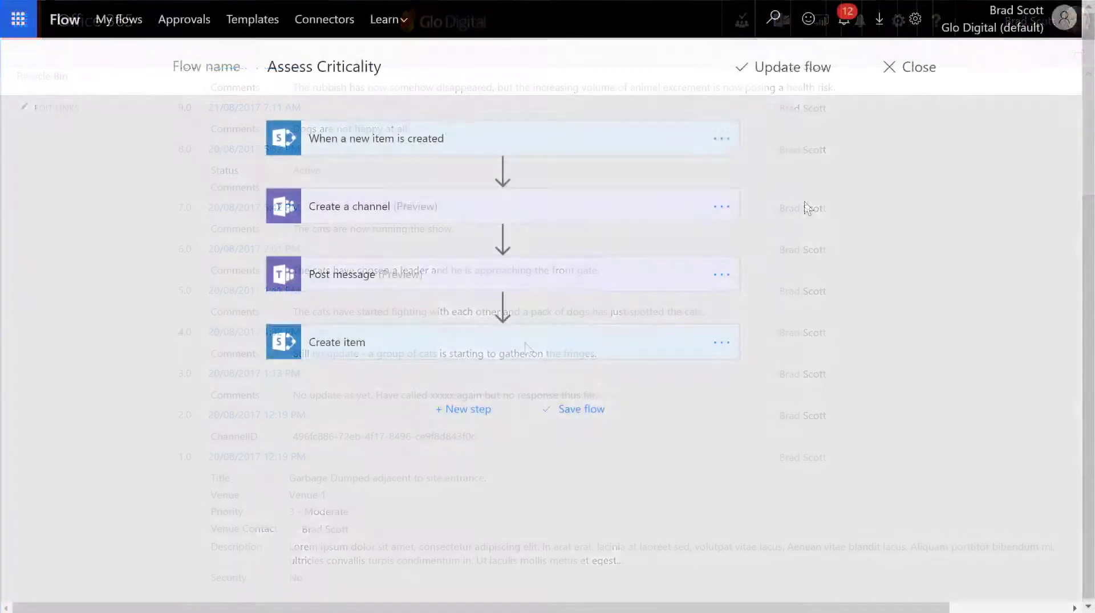
Expand the trigger, channel creation, message posting and Create item steps of Assess Criticality.
click(478, 150)
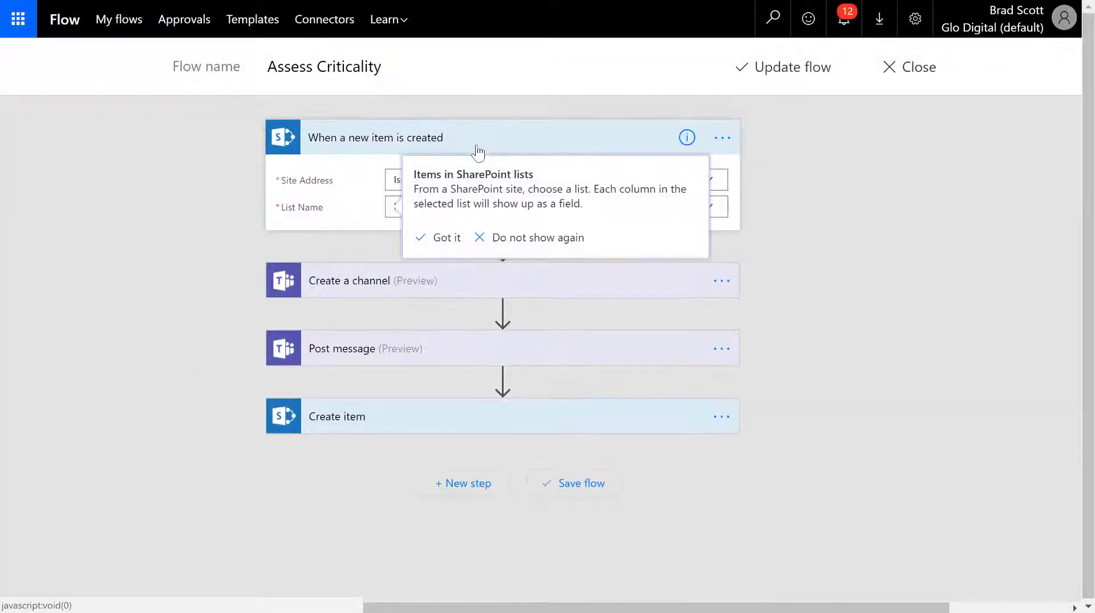
click(458, 239)
click(465, 290)
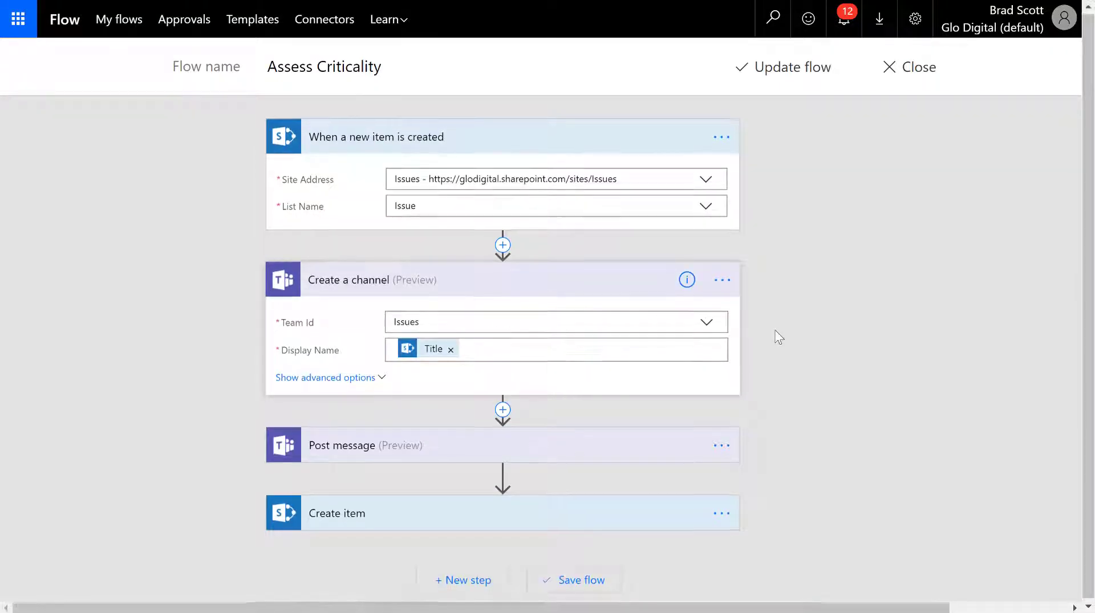
click(475, 448)
scroll(475, 450, down, 5)
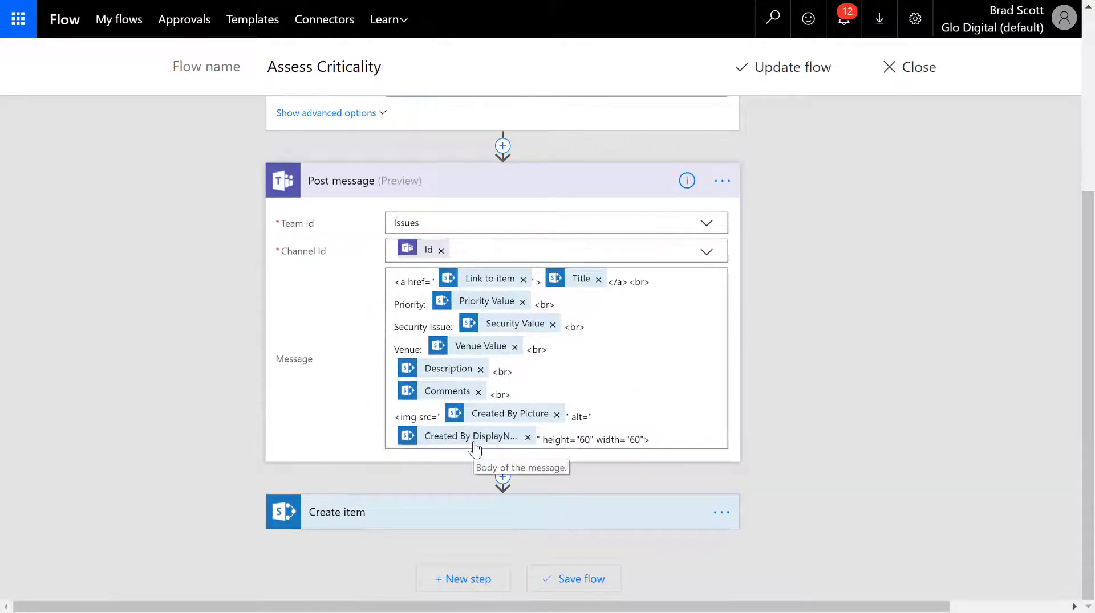
click(477, 514)
scroll(479, 518, down, 3)
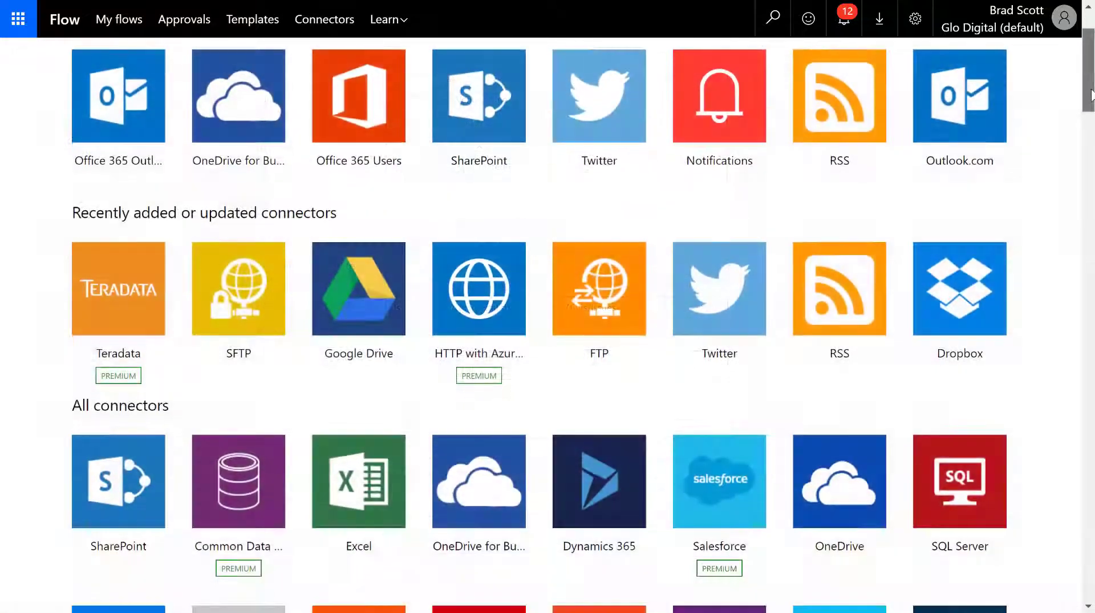
drag(1090, 94, 1050, 483)
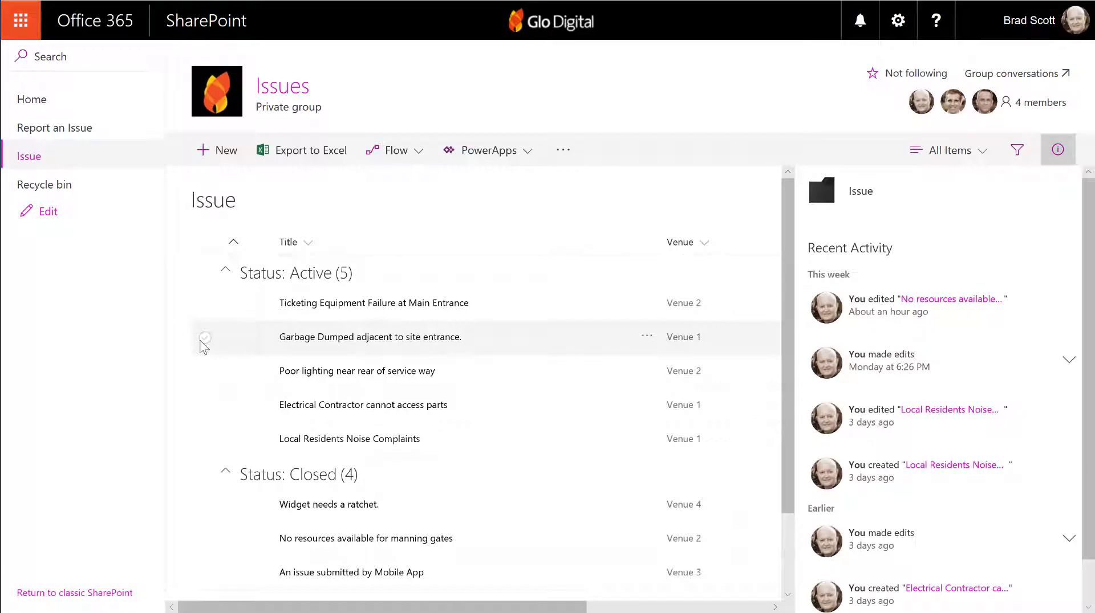
Open the Garbage Dumped channel's conversations showing the Issues Register Updated posts.
click(204, 339)
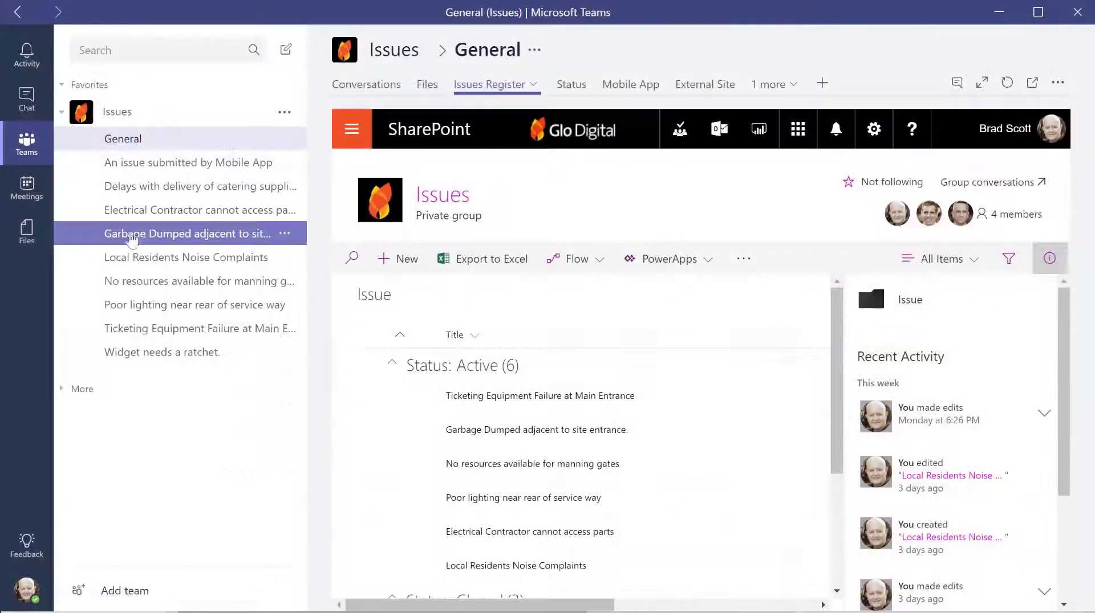
click(282, 237)
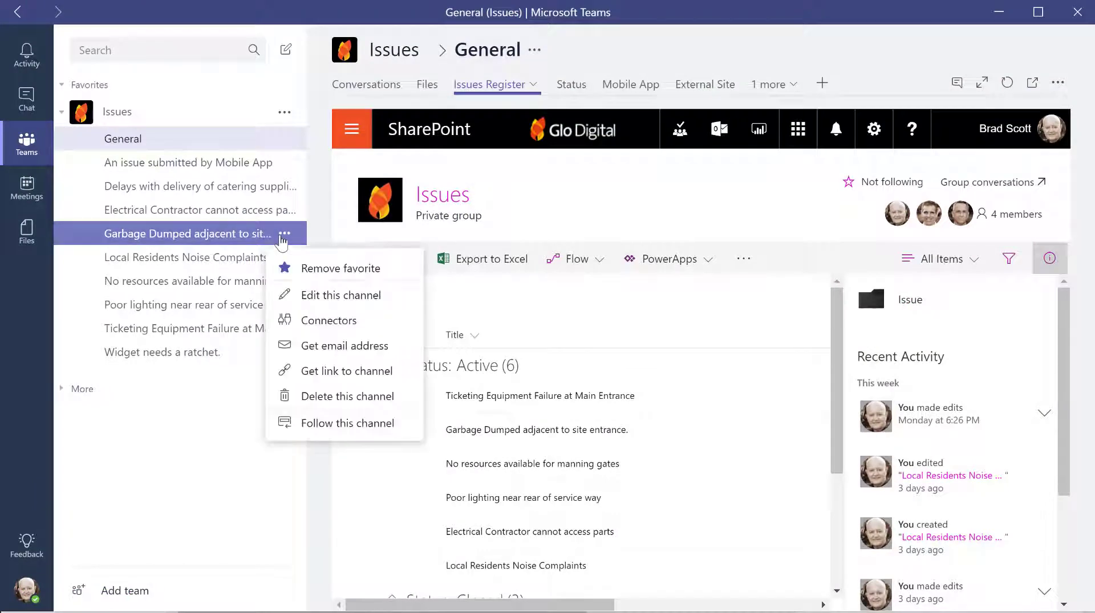
click(227, 244)
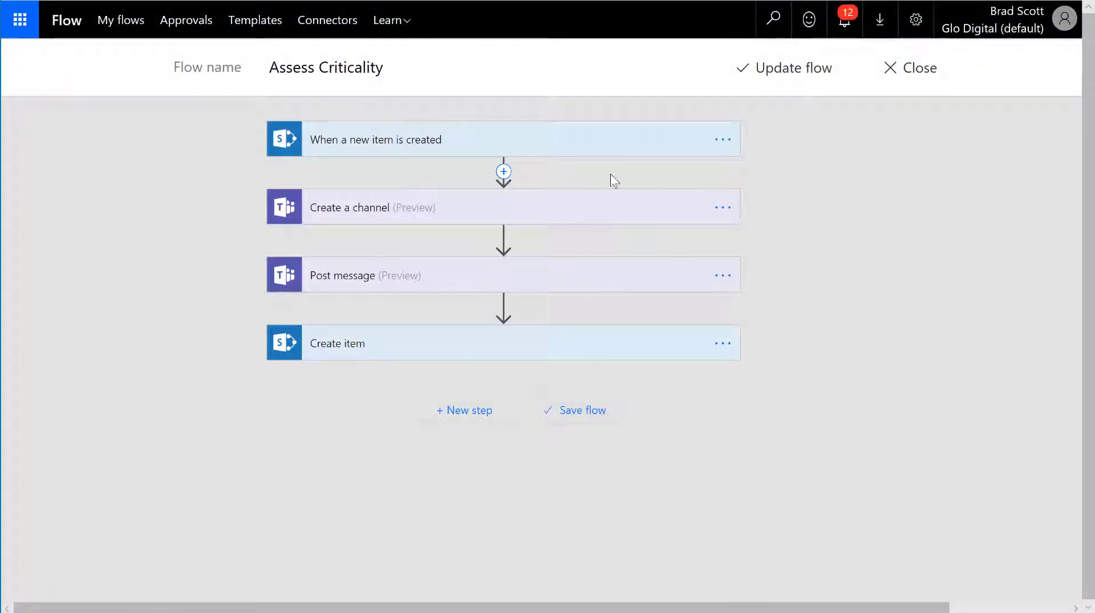
Insert a condition after the trigger with Security Value as its first value.
click(503, 172)
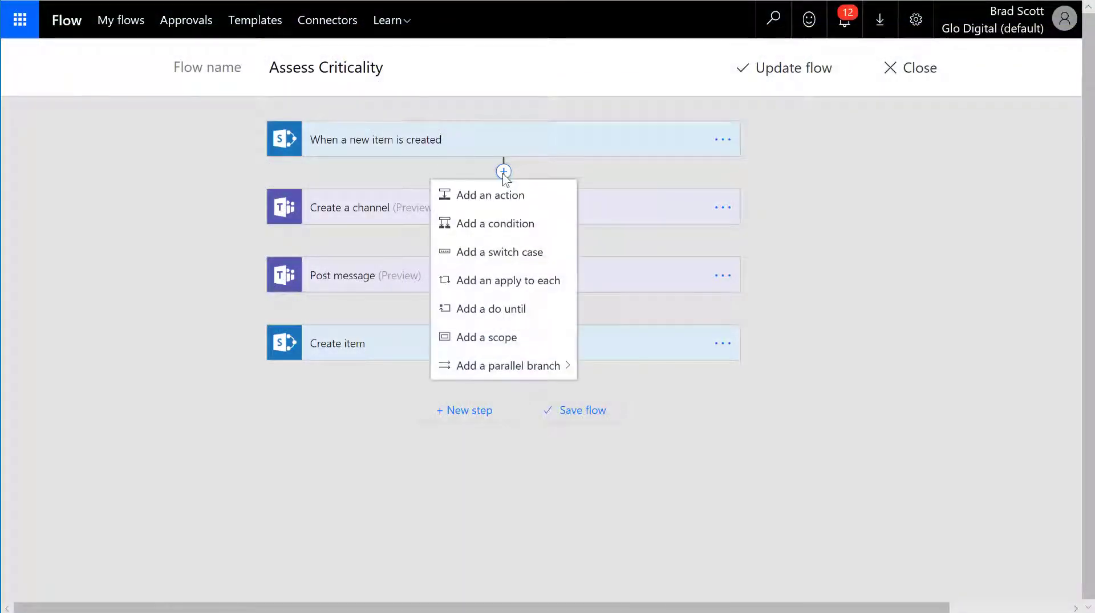
click(513, 224)
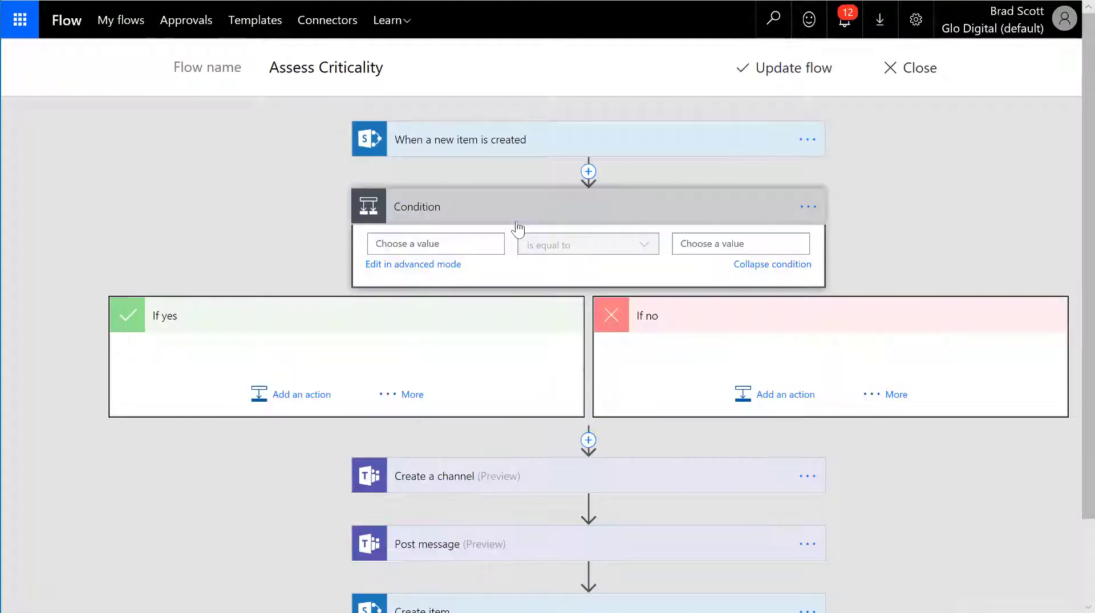
click(459, 243)
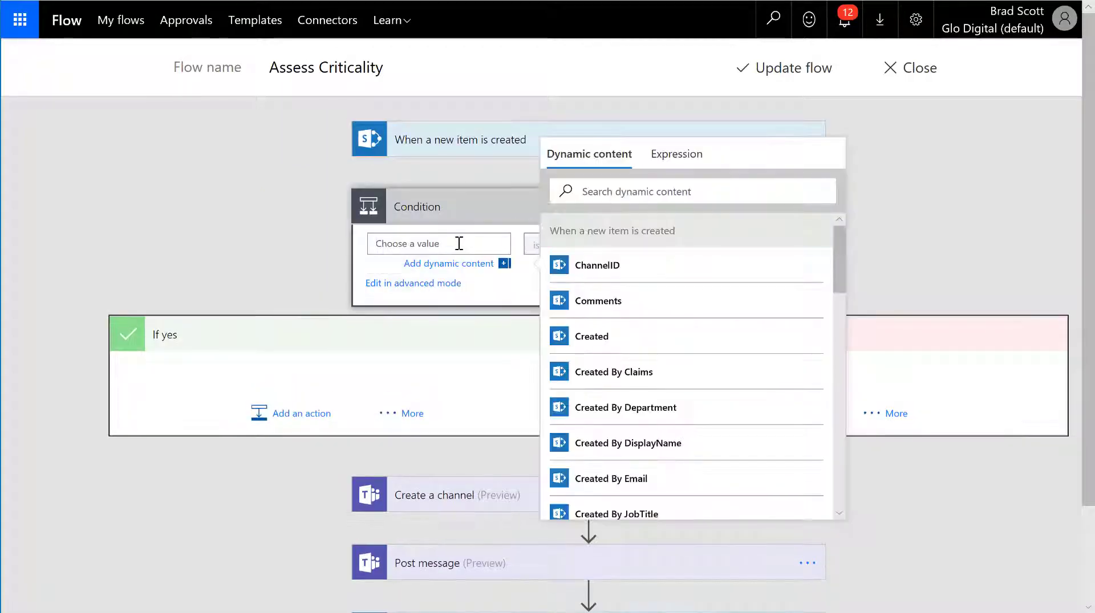
scroll(604, 388, down, 5)
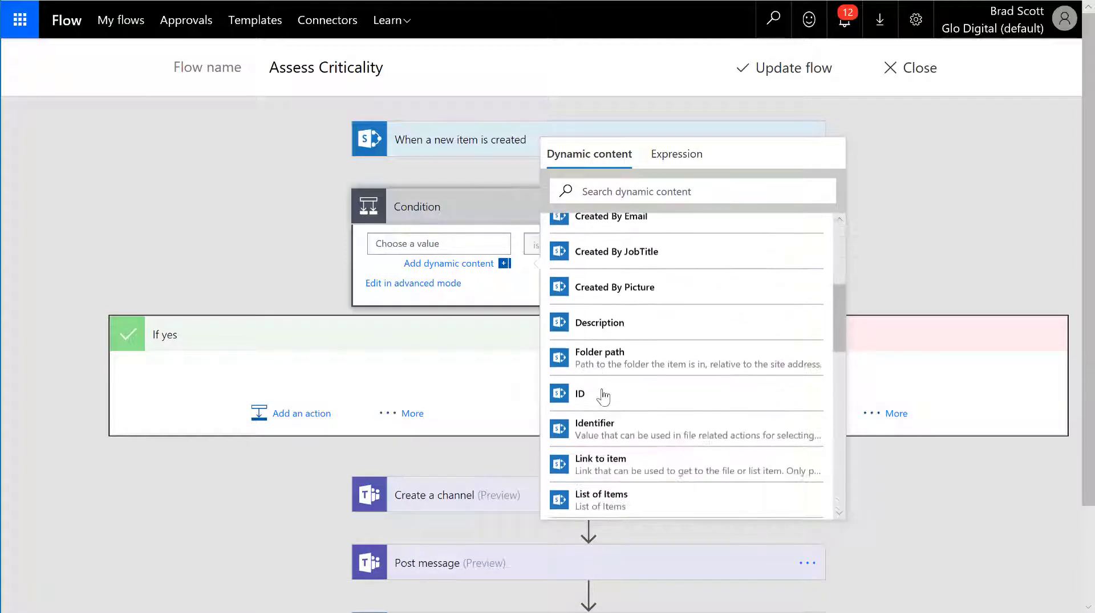
scroll(604, 396, down, 10)
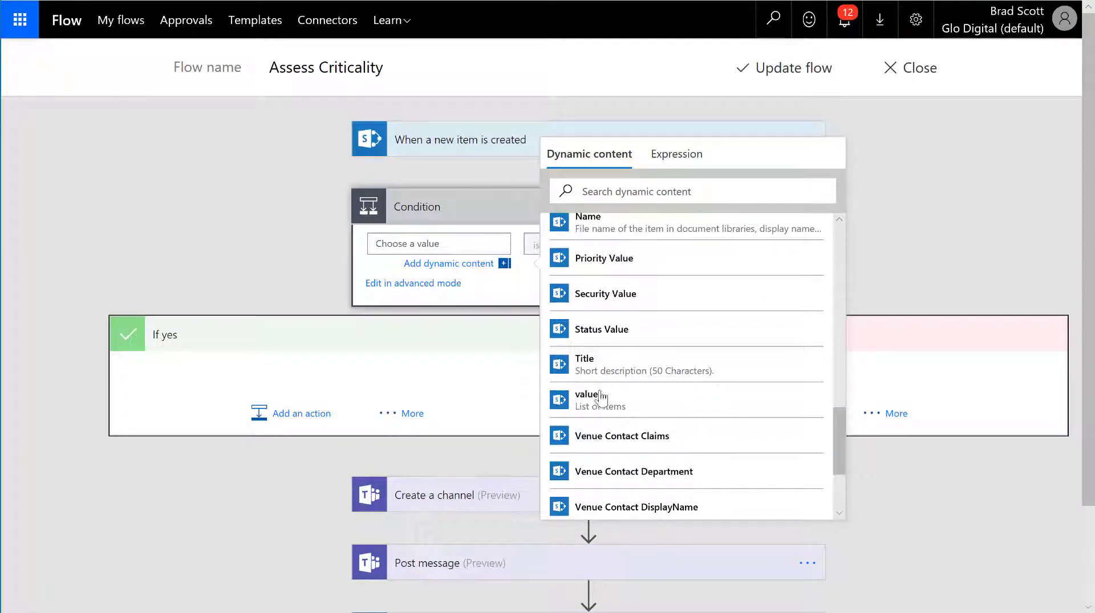
click(611, 304)
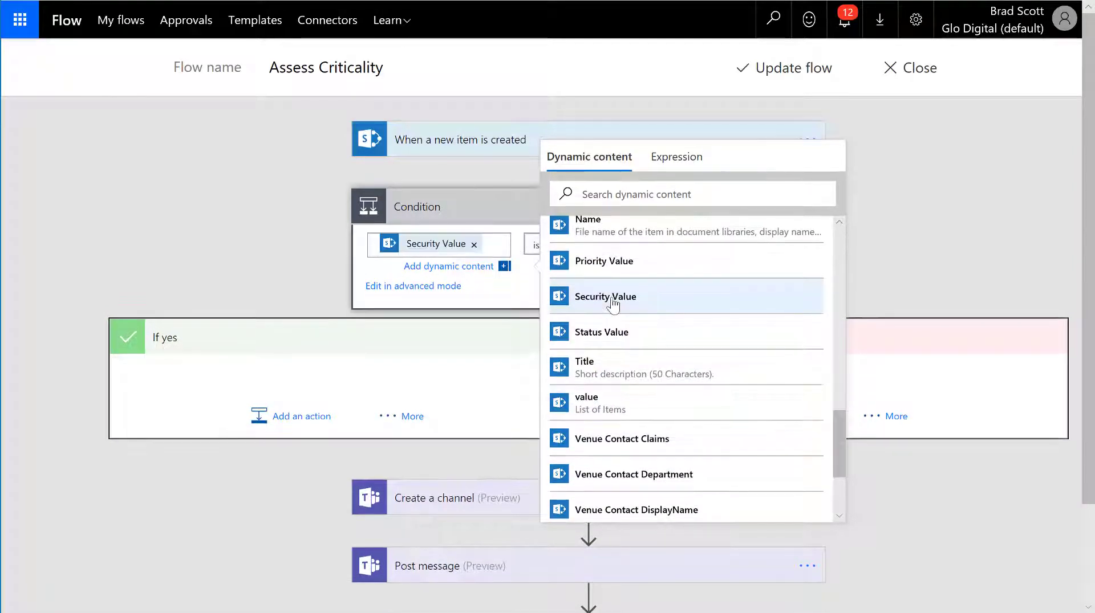
click(505, 267)
click(708, 236)
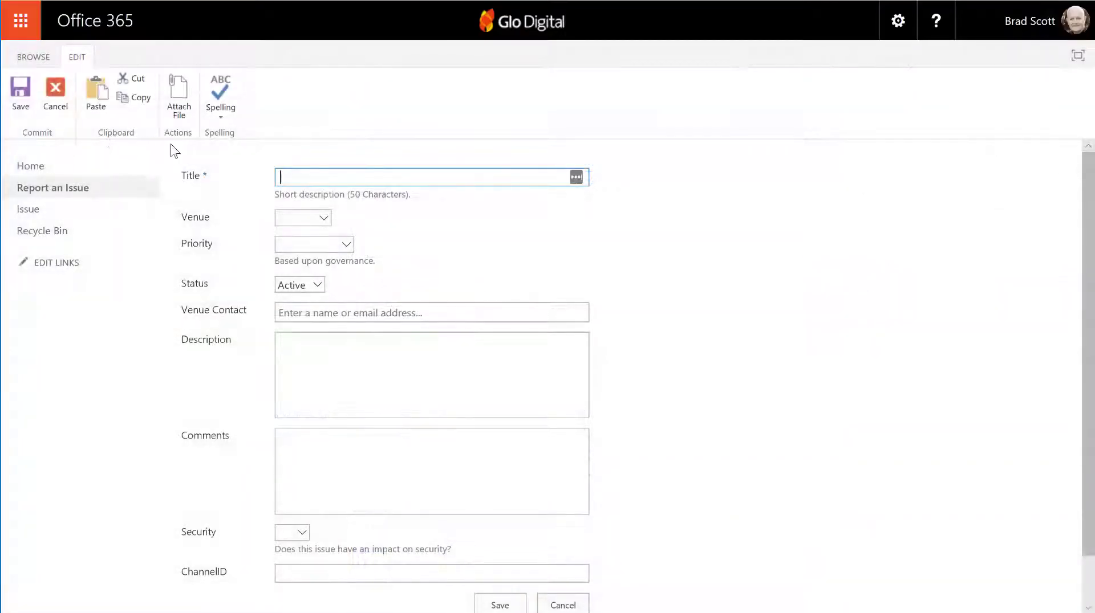
Enter the title 'A new issue....', choose Venue 2 and priority 3 - Moderate, and keep status Active.
text(A ne)
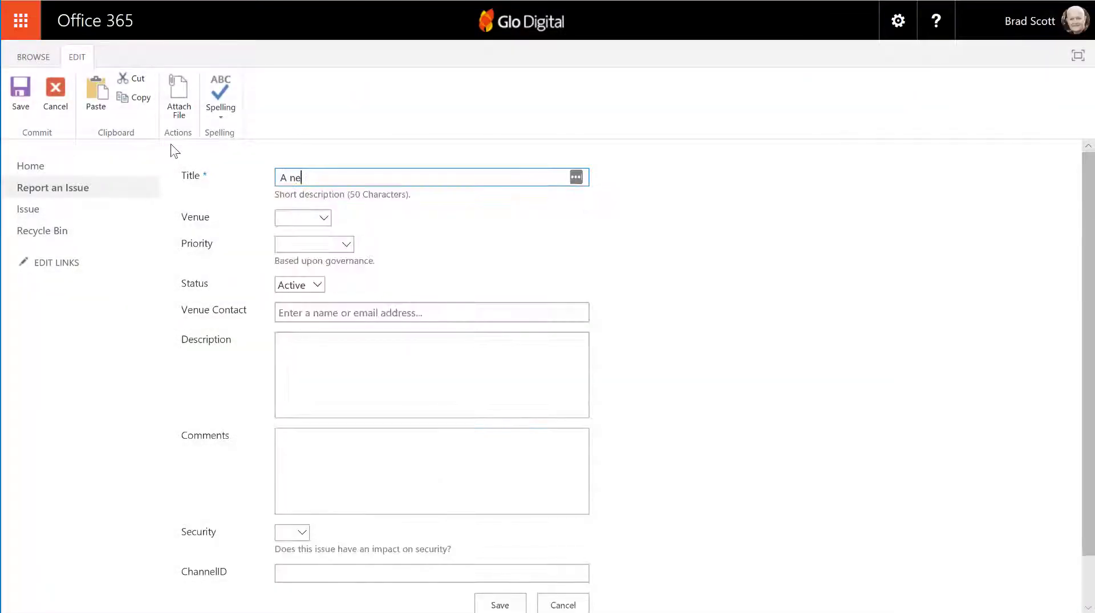
text(w issue)
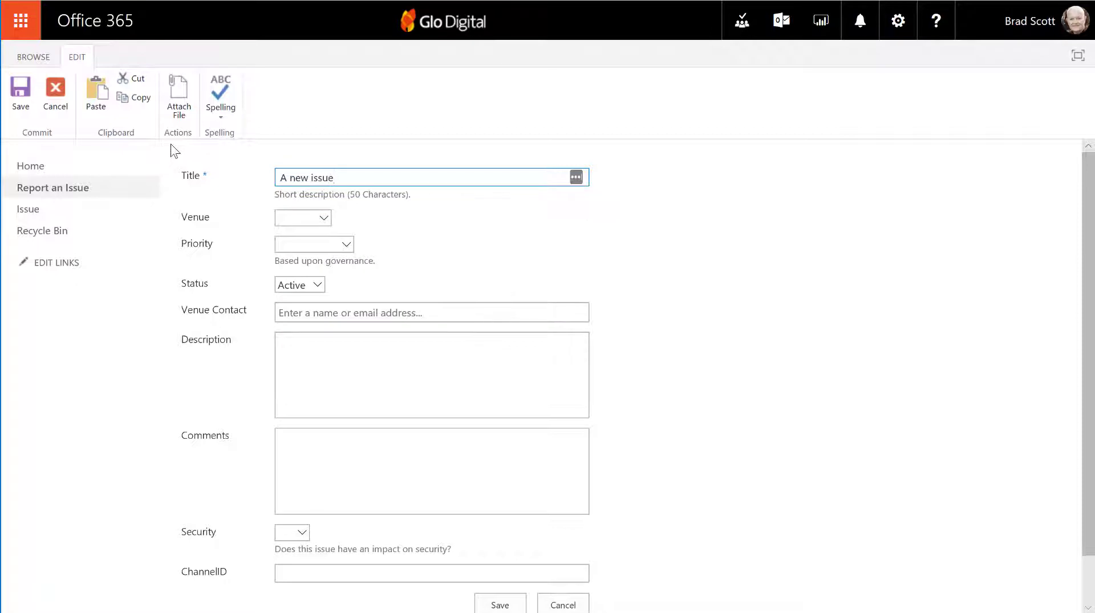
text(.....)
click(308, 222)
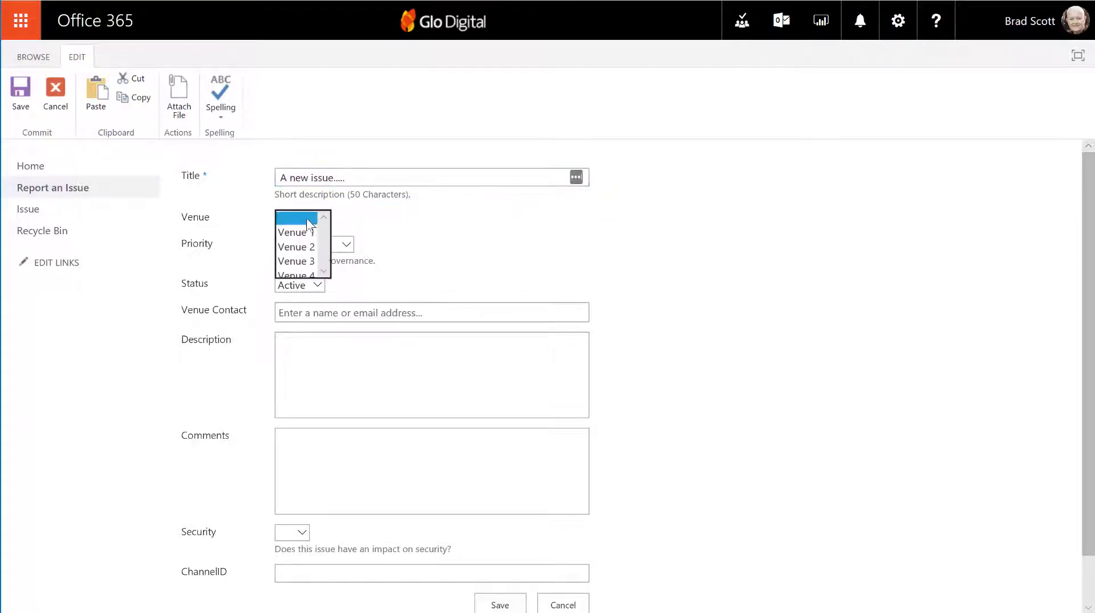
click(302, 247)
click(346, 244)
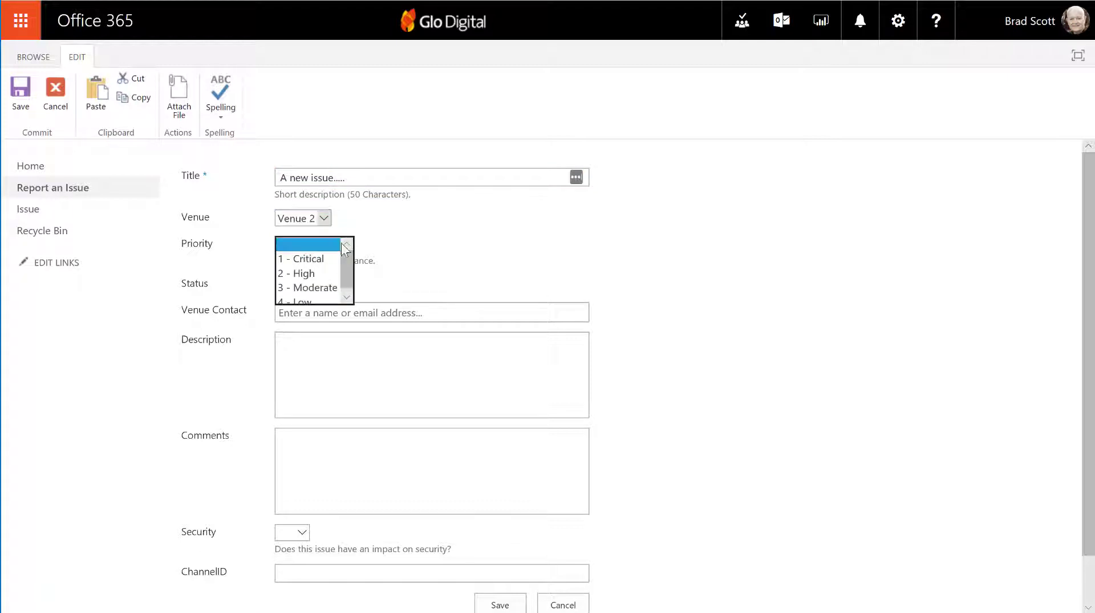
click(331, 285)
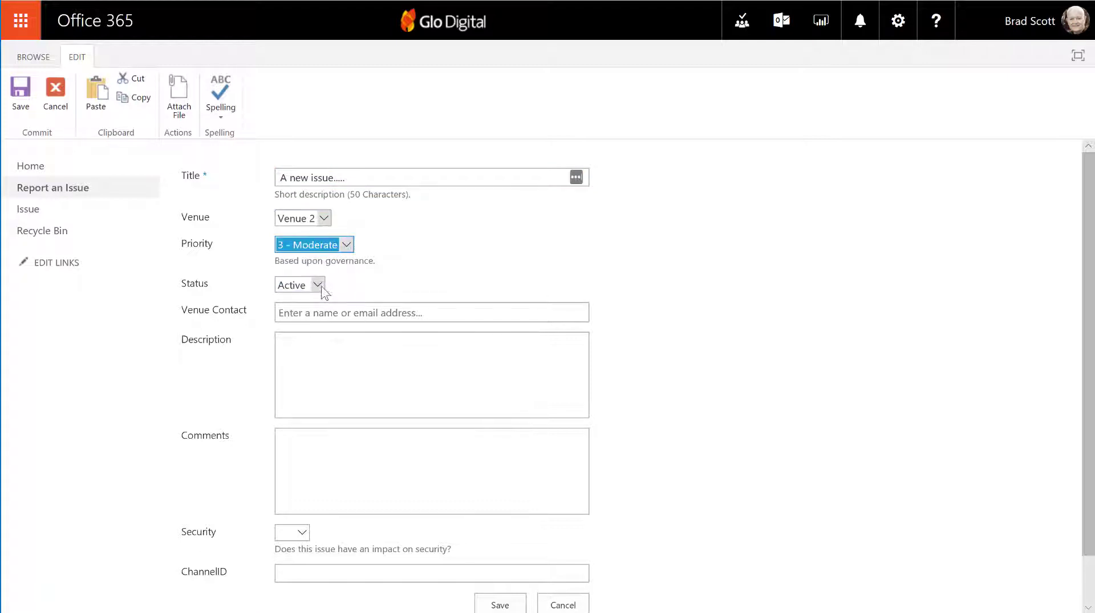
click(321, 286)
click(322, 288)
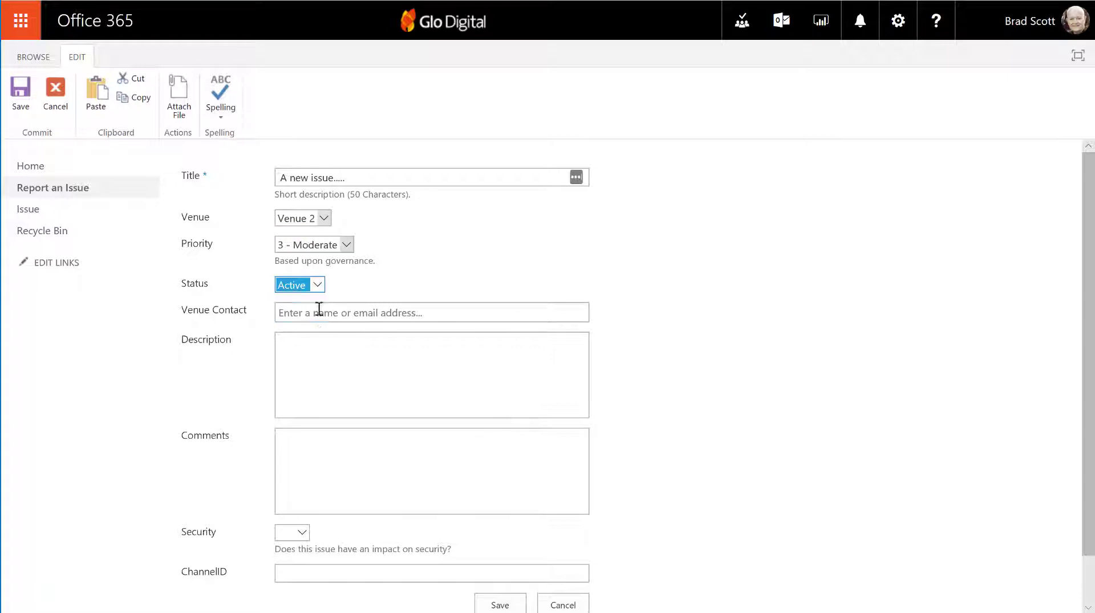
click(318, 315)
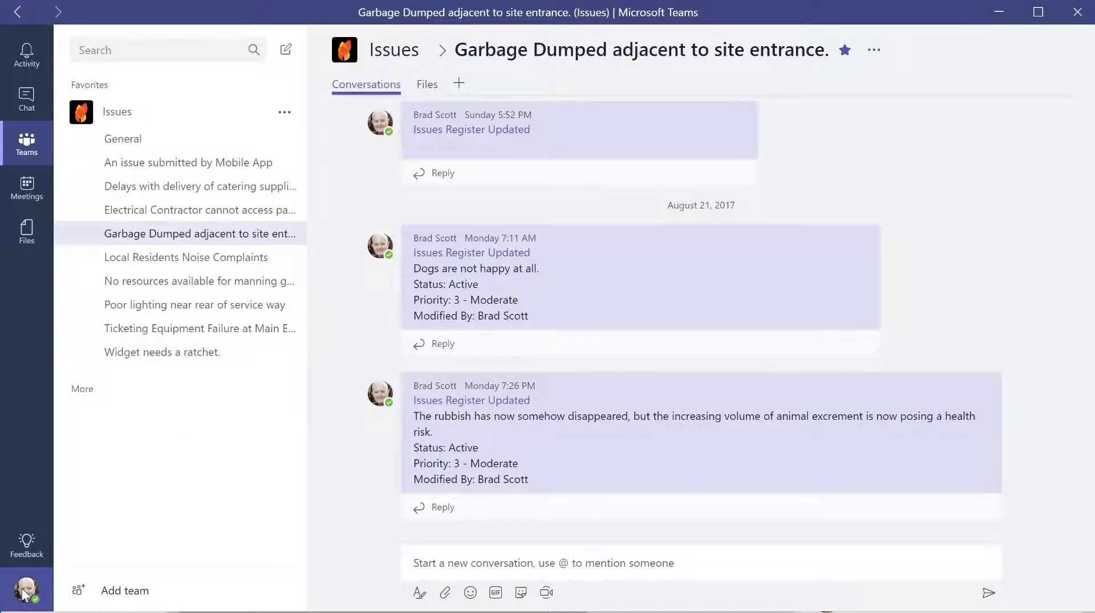
Switch Teams to the Dark theme, then open the Mobile App issue and catering-supplies delay channels.
click(25, 591)
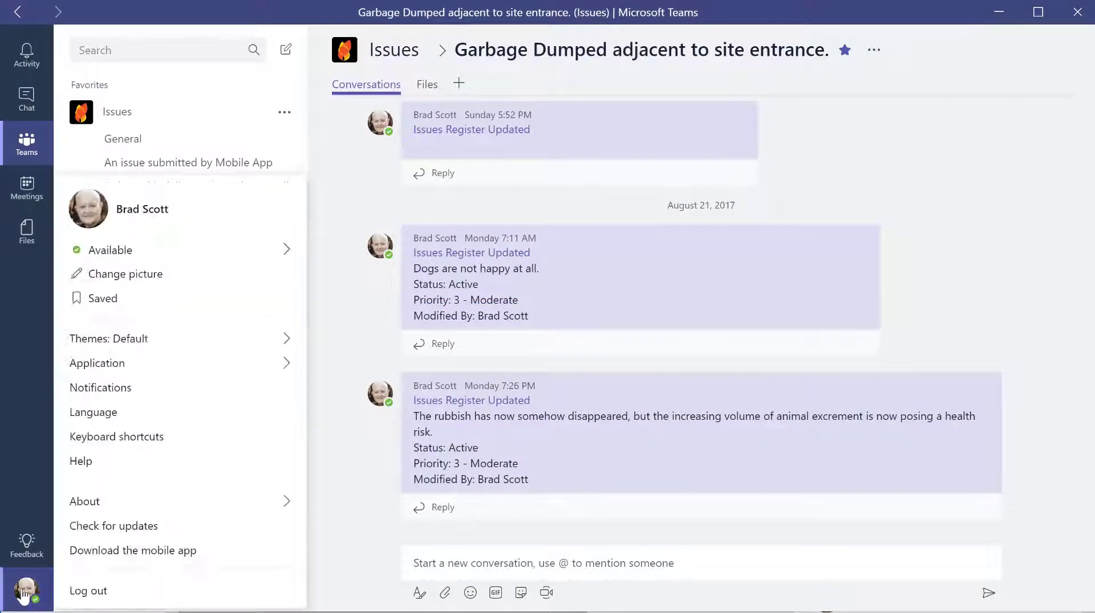
mouse_move(166, 344)
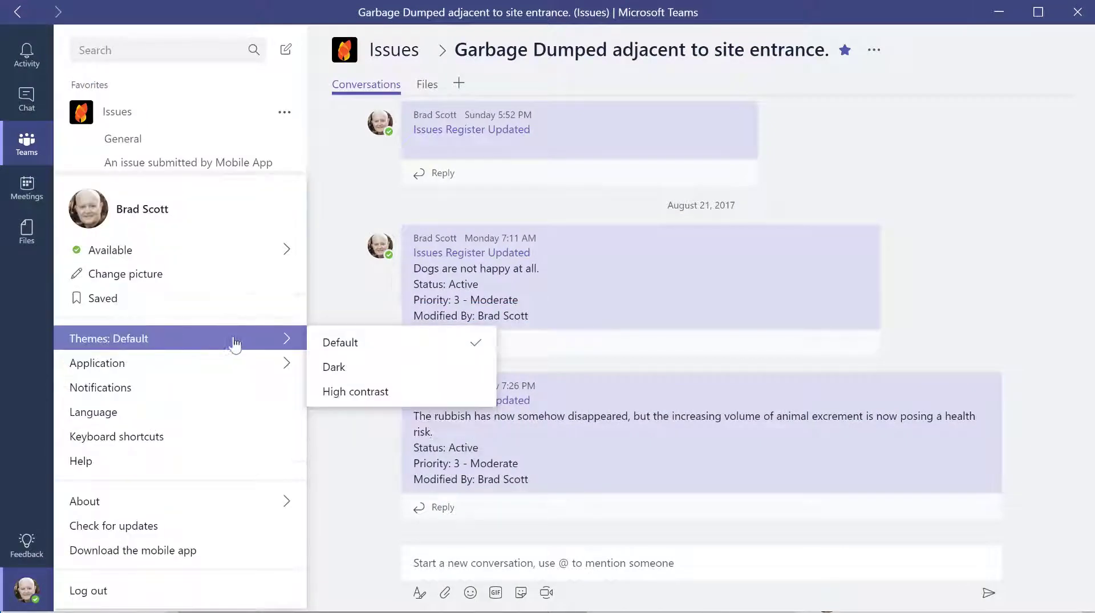
click(337, 370)
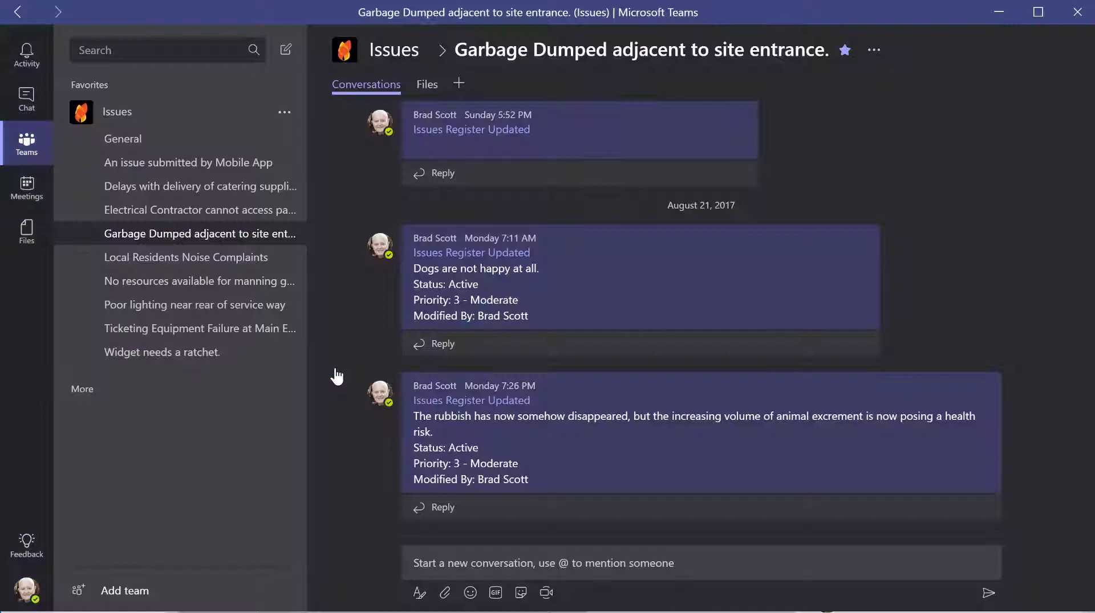
click(202, 162)
click(207, 188)
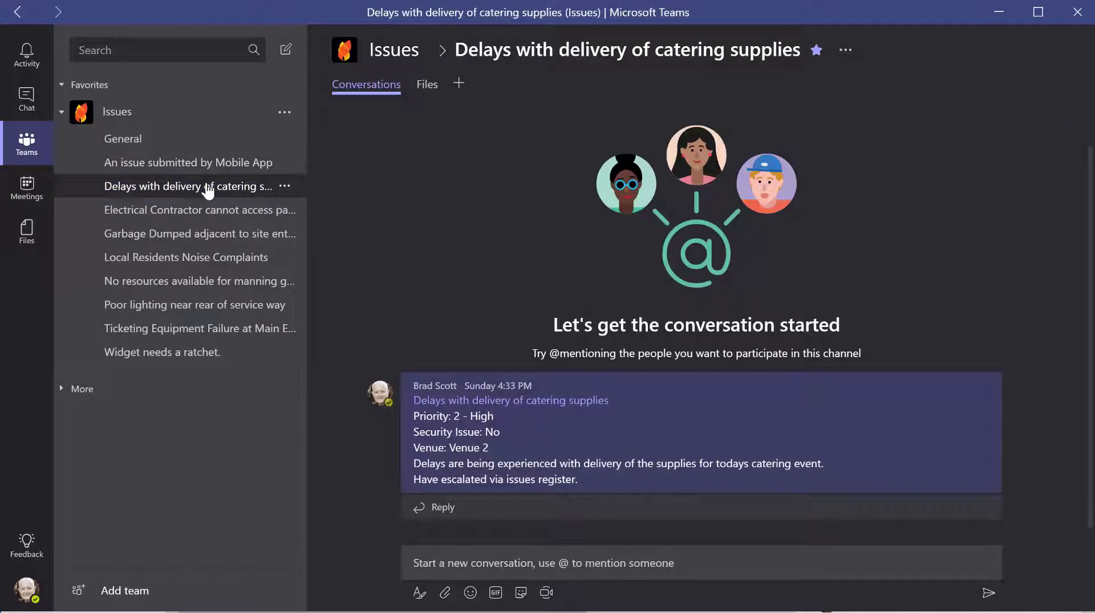
Browse Chat, Recent files and Teams channel files, then open Teams Script.docx.
click(26, 98)
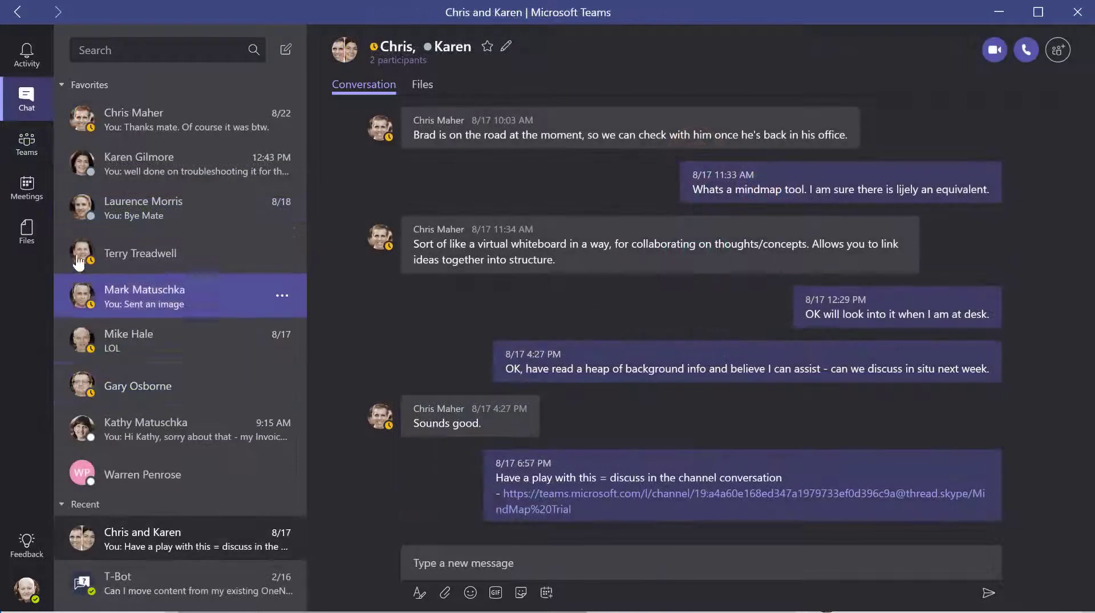
click(39, 251)
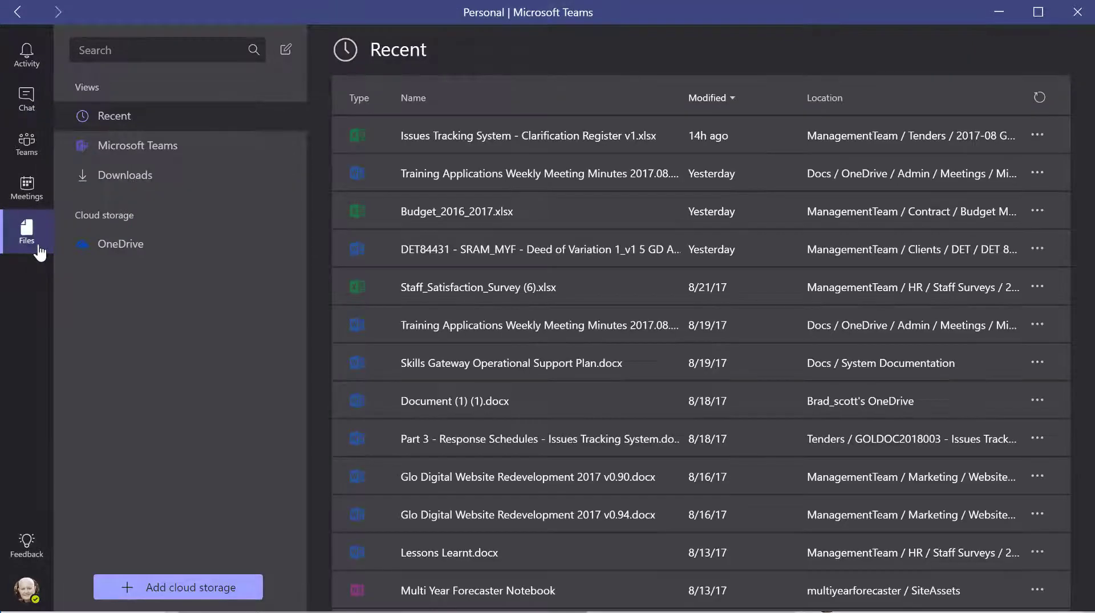
click(154, 149)
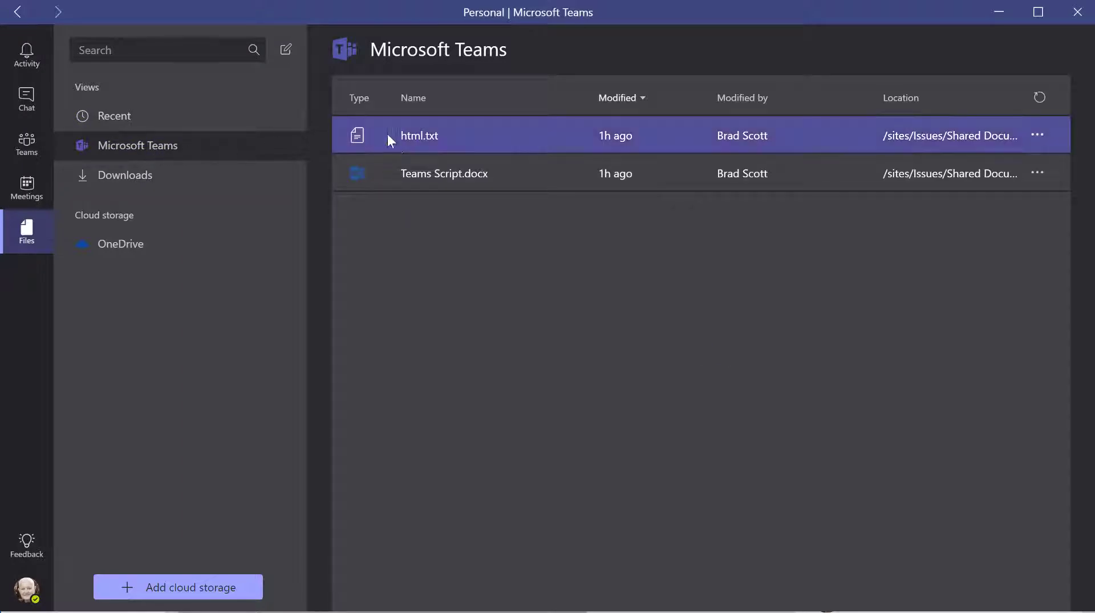
click(425, 175)
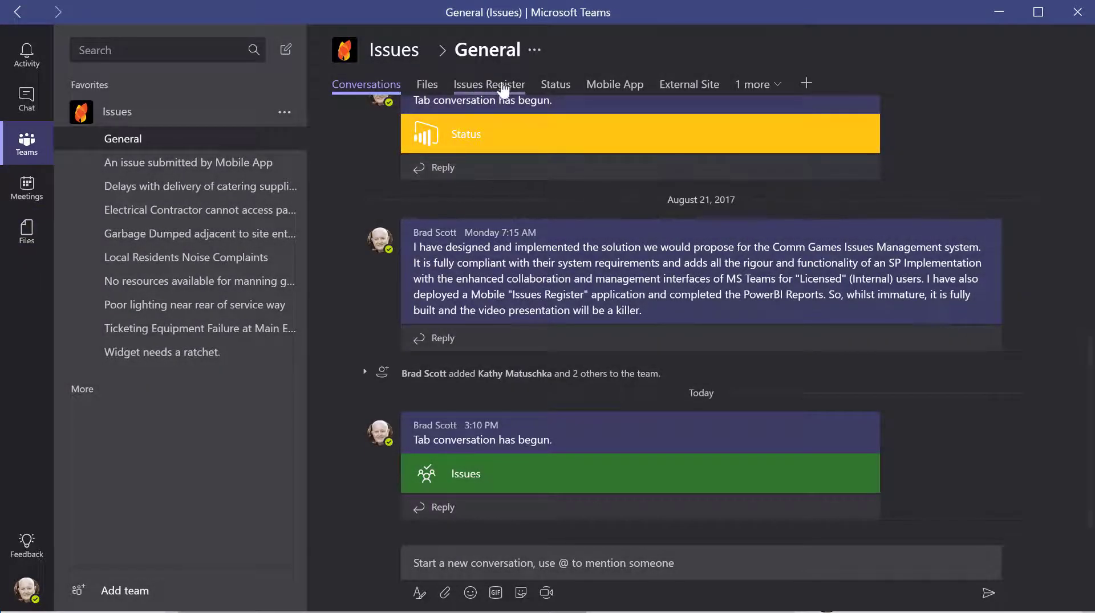
Show the Issues Register tab full-window with its conversation pane and select the Ticketing Equipment Failure issue.
click(511, 90)
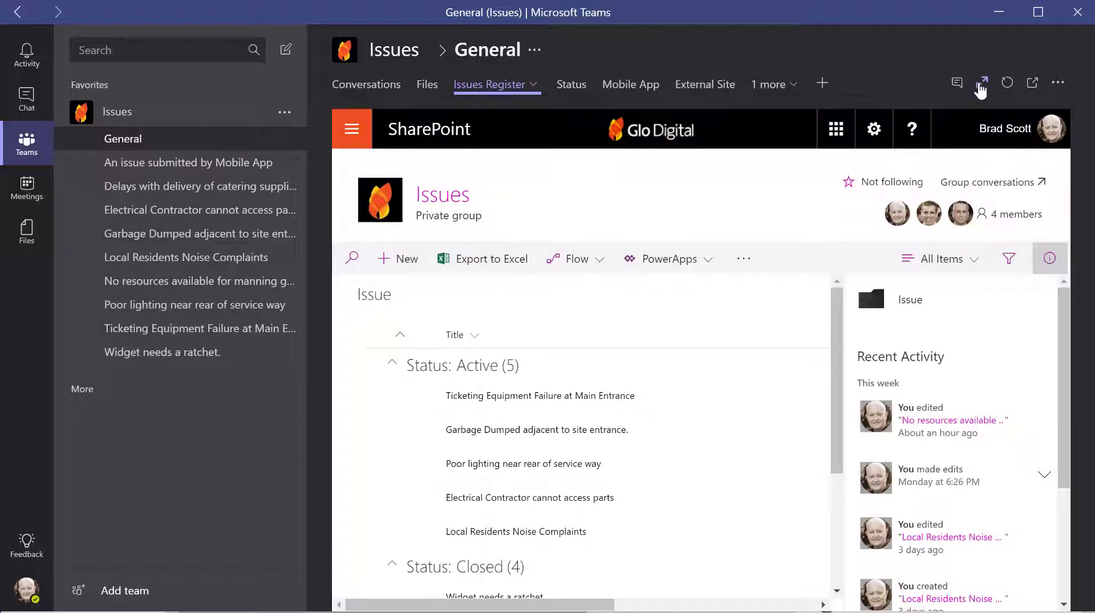
click(981, 83)
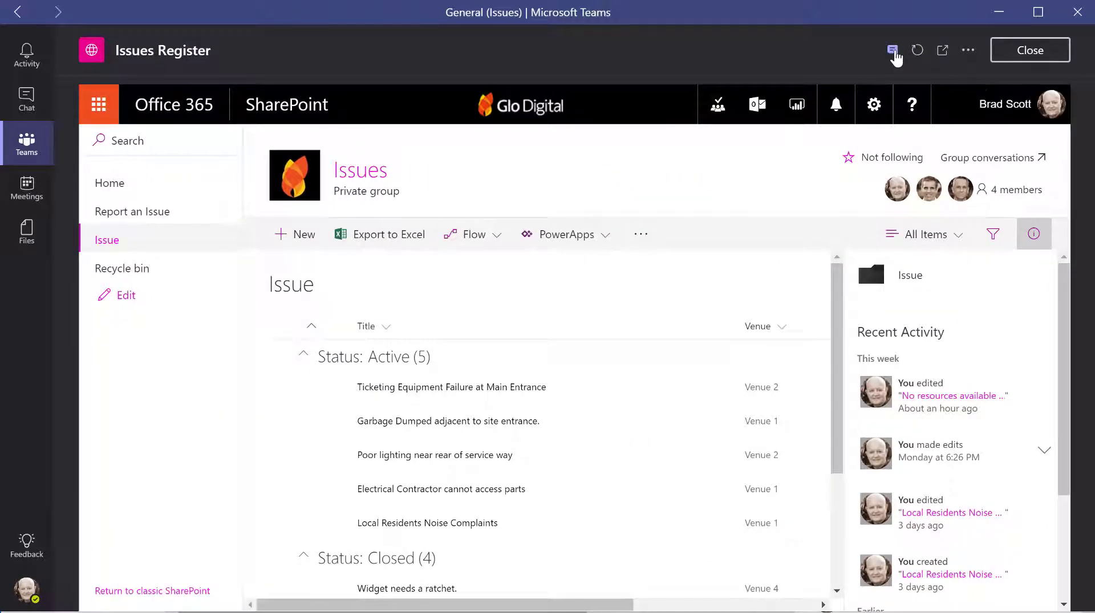
click(892, 51)
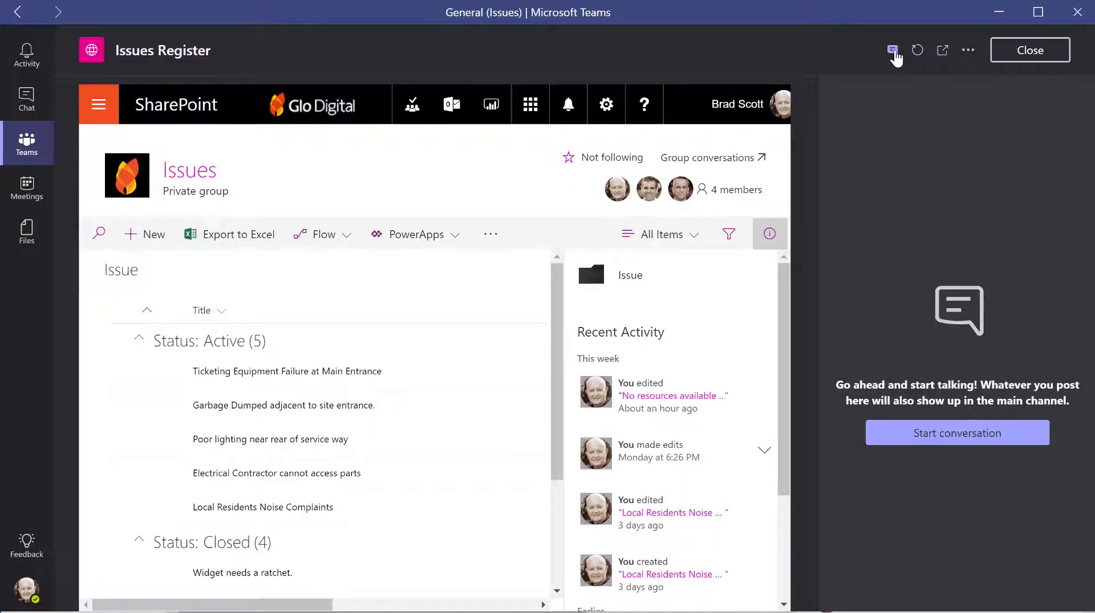
click(154, 381)
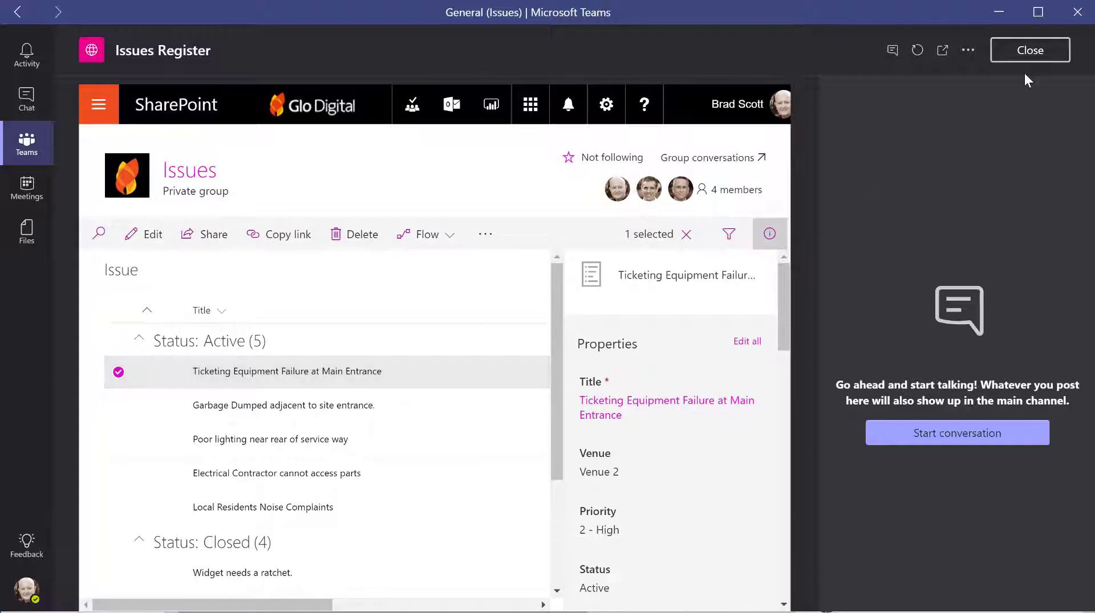
Exit the expanded register, open the Planner board and view the Call the pound task details.
click(1030, 50)
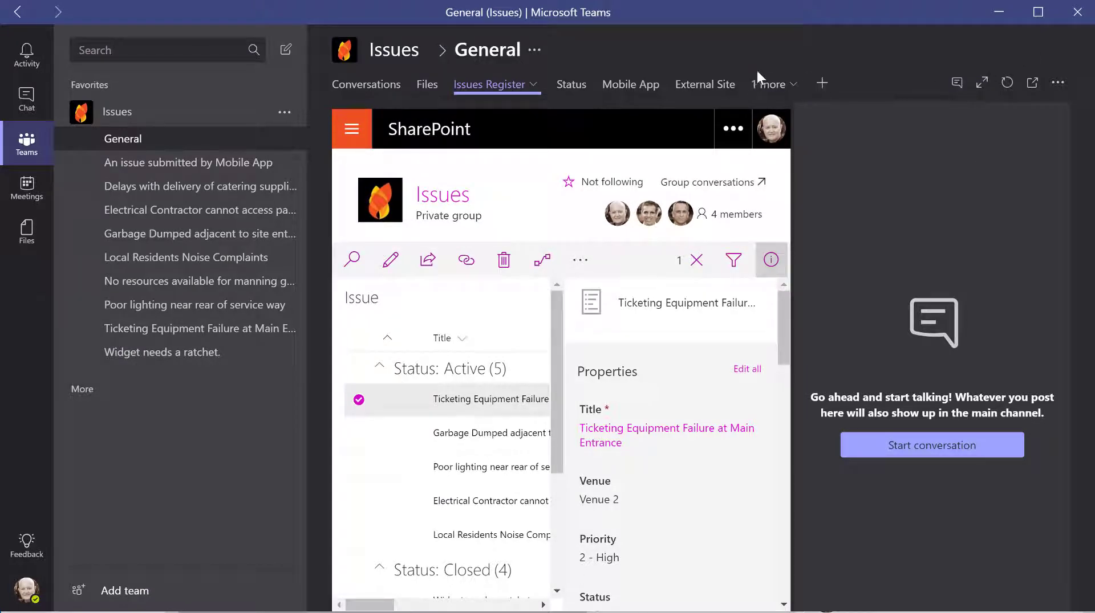
click(762, 89)
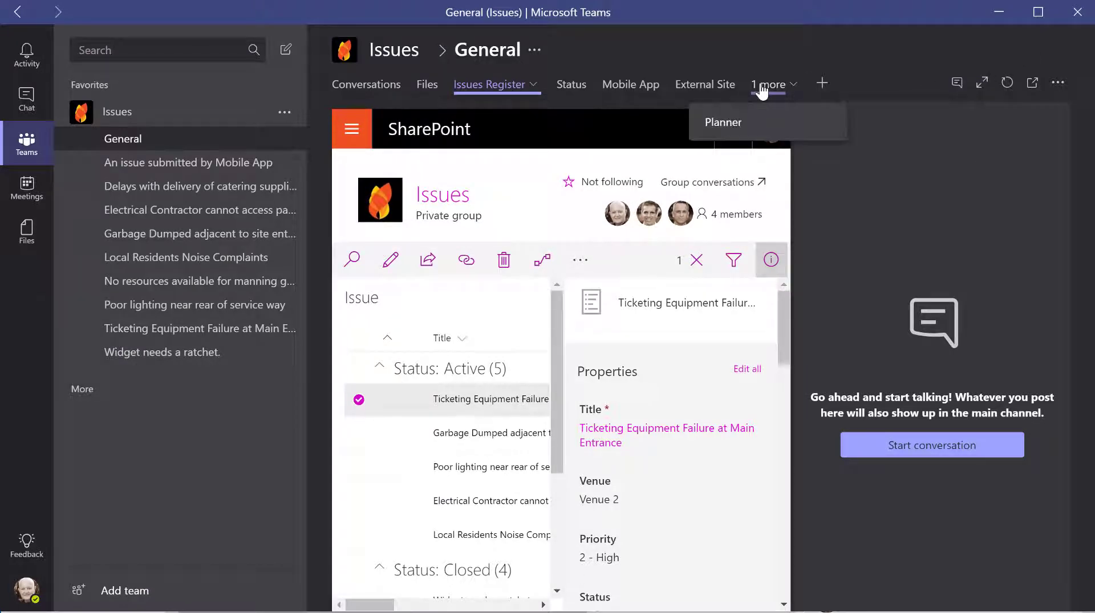
click(733, 122)
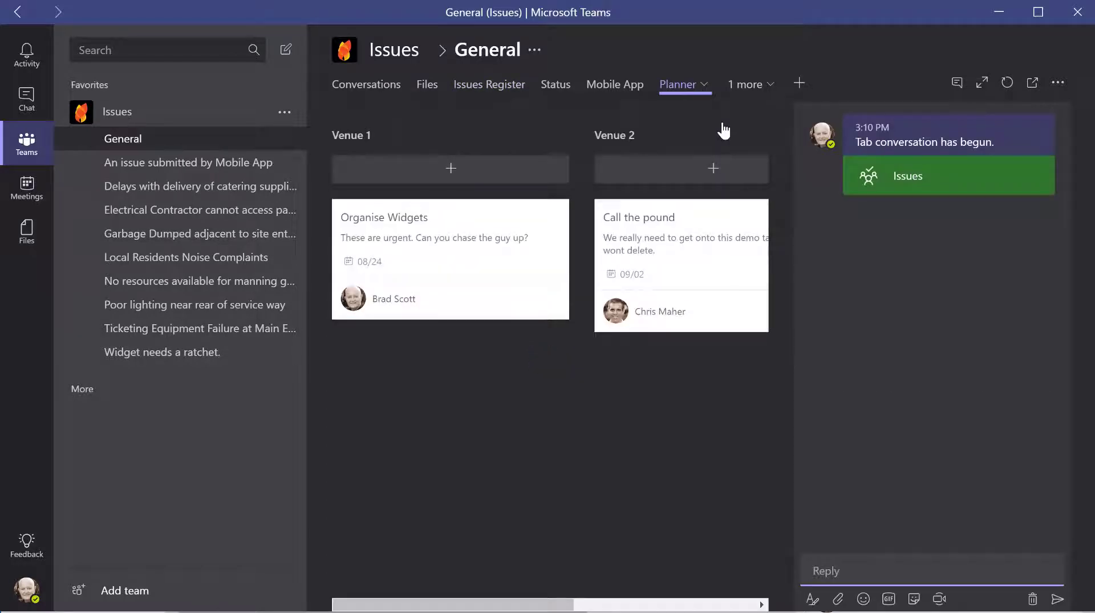
click(958, 84)
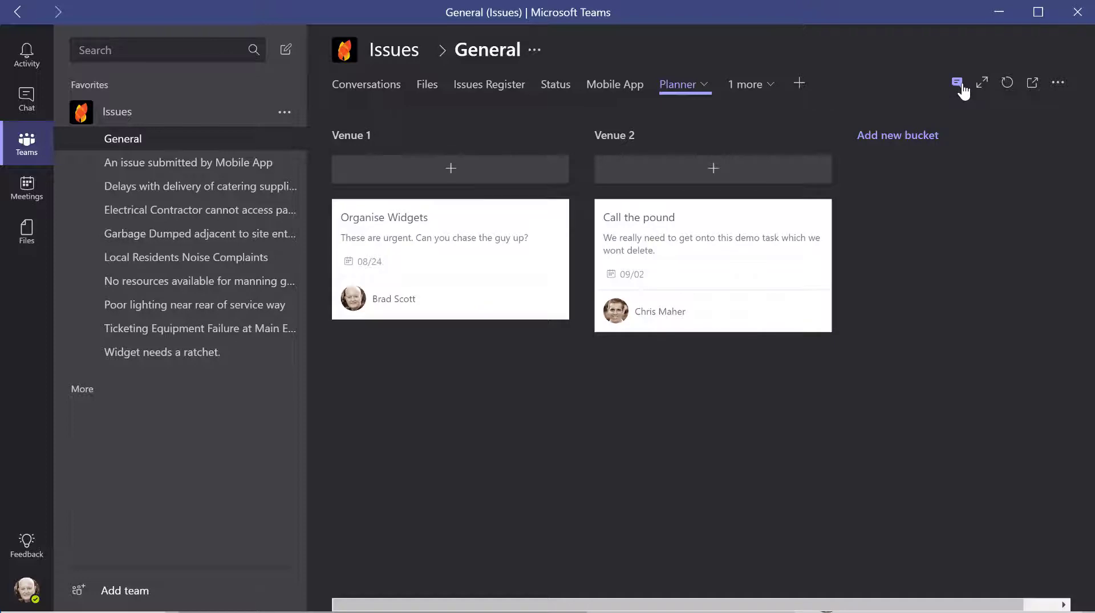
click(686, 242)
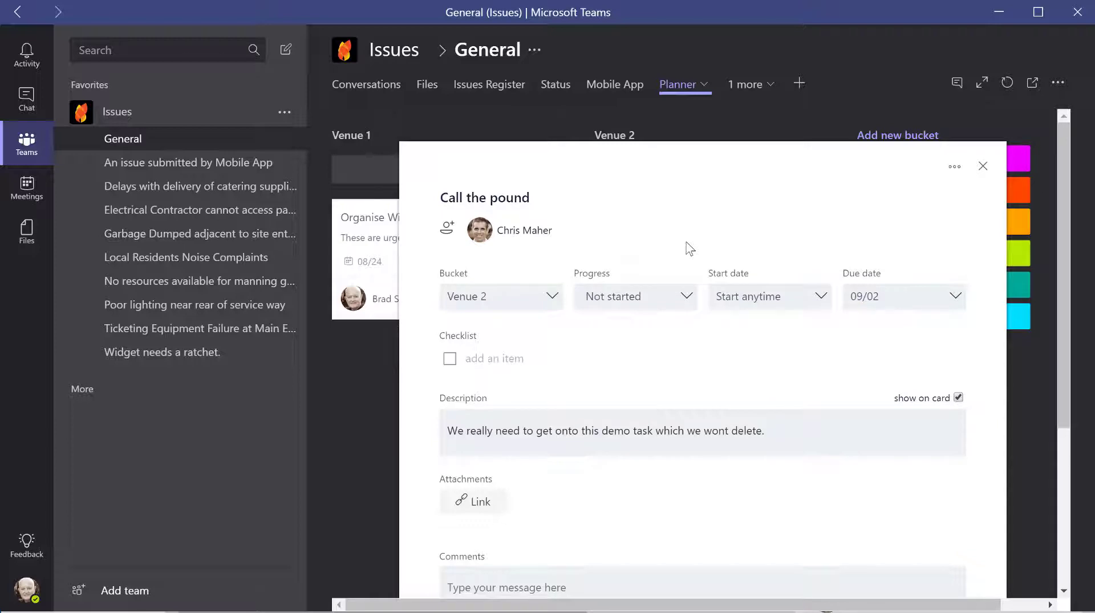
click(543, 87)
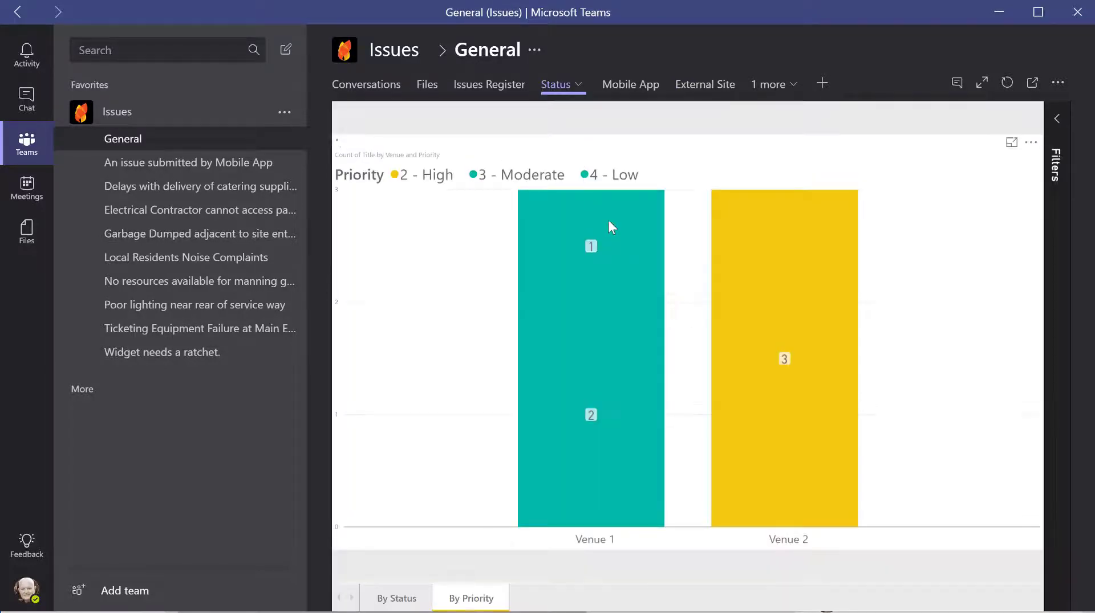
Show the By Priority chart's underlying data as a table beside the chart.
click(1031, 142)
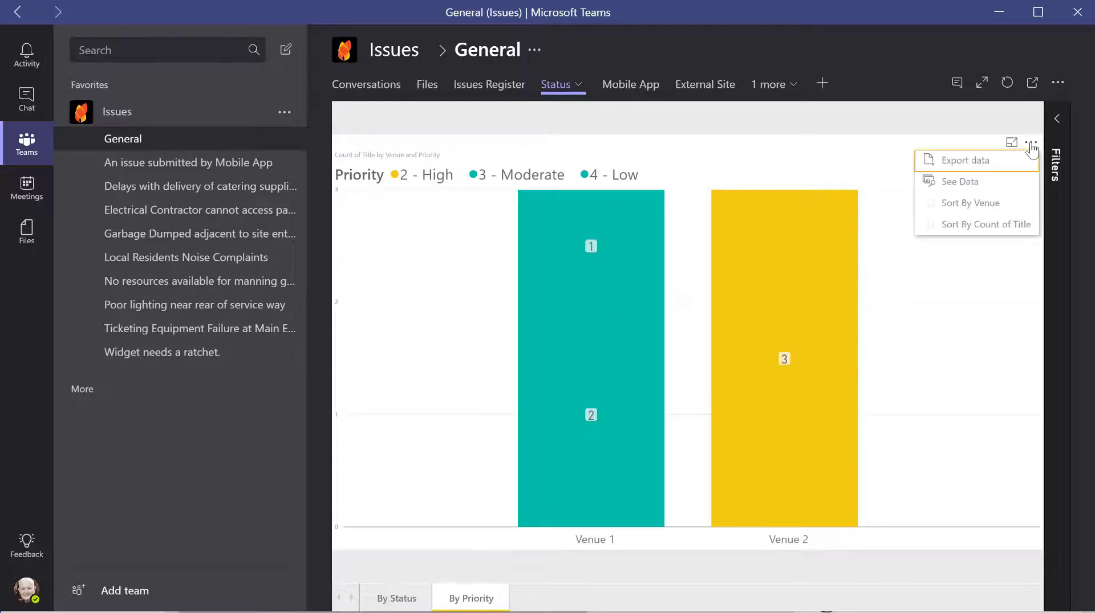
click(960, 182)
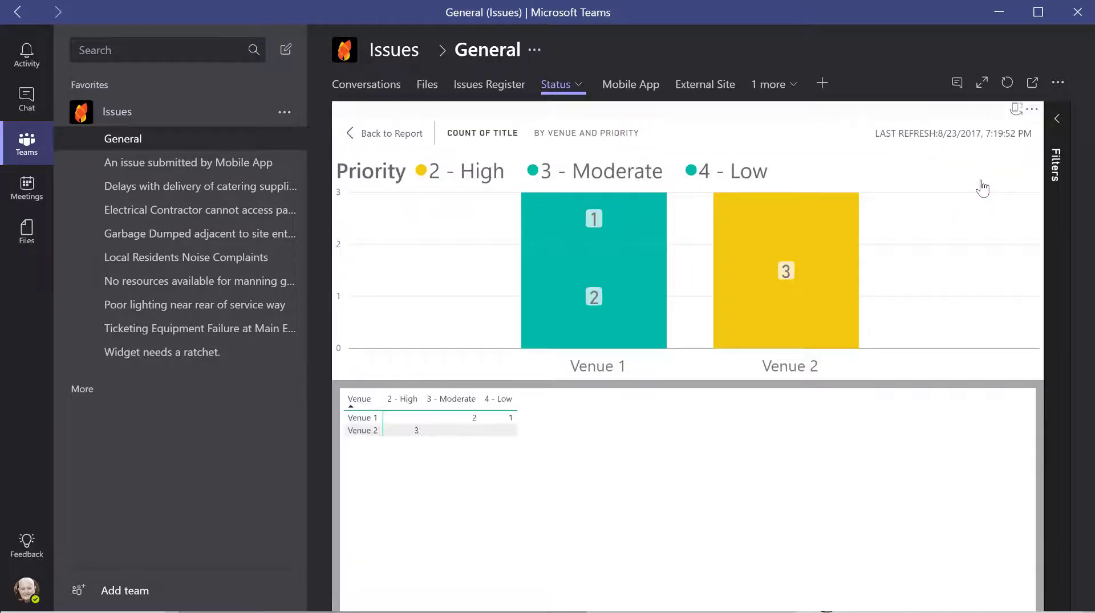
click(1015, 110)
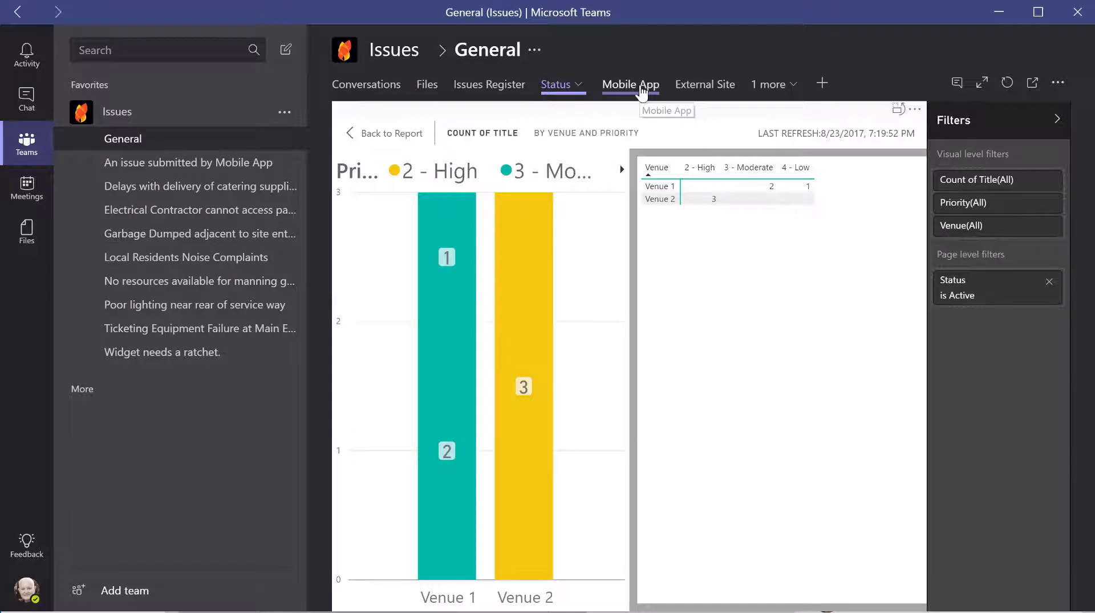
Open the Mobile App tab and scroll through the Ticketing Equipment Failure issue's details.
click(642, 88)
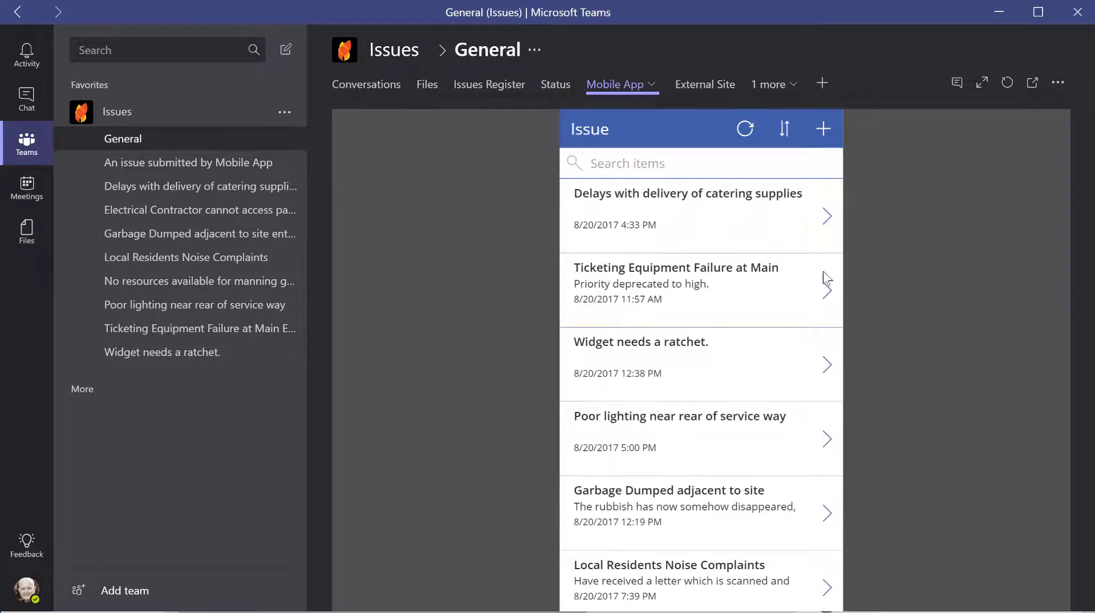
click(827, 298)
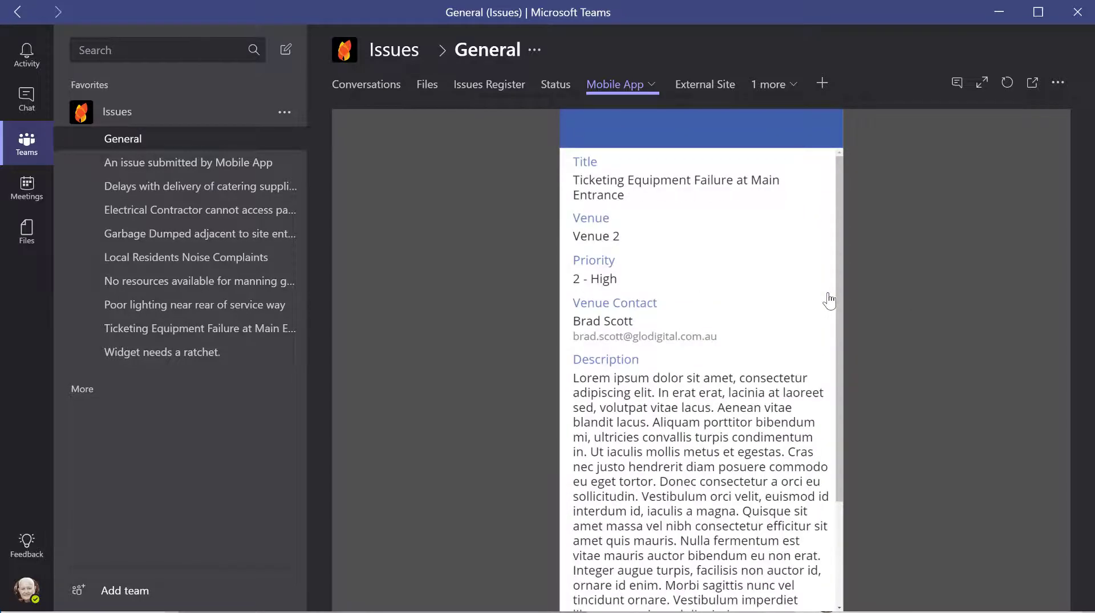
scroll(730, 440, down, 4)
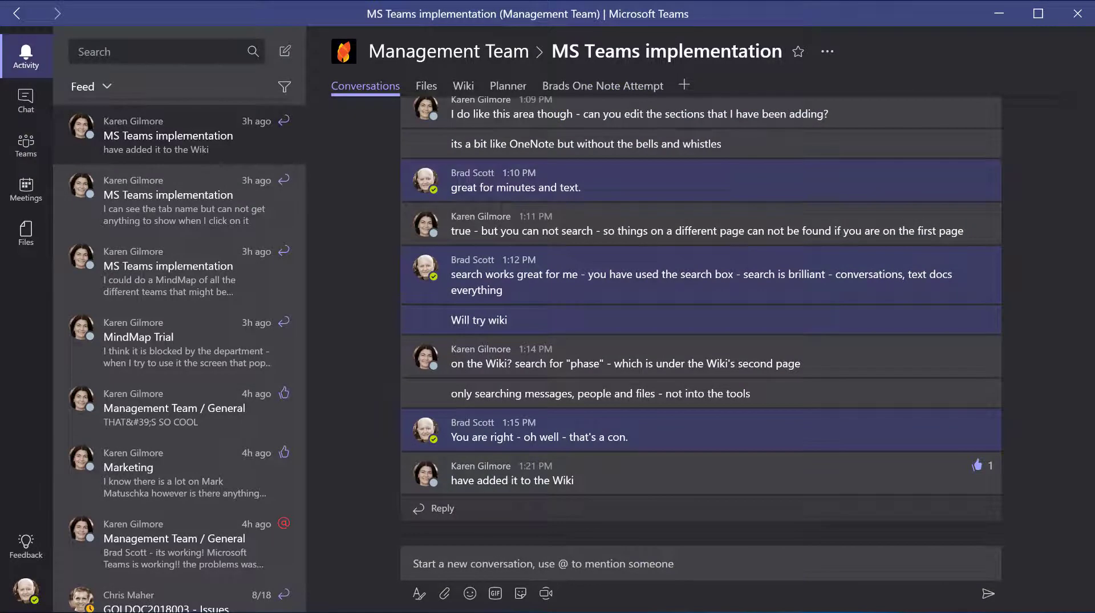
Cycle through Chat, Files and Teams views, then open the Management Team's members page.
click(34, 111)
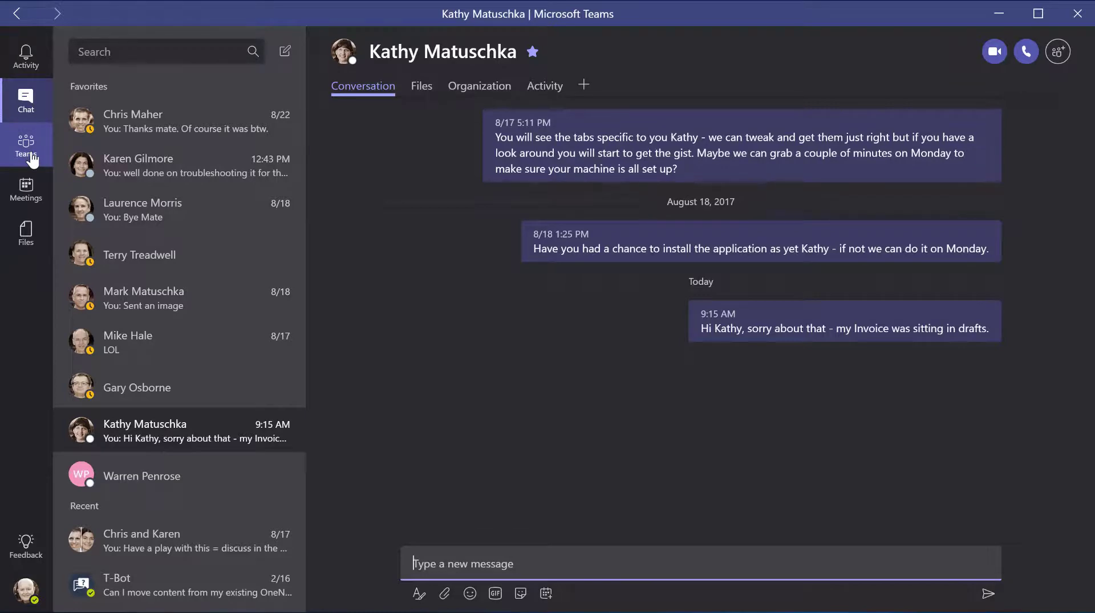
click(28, 246)
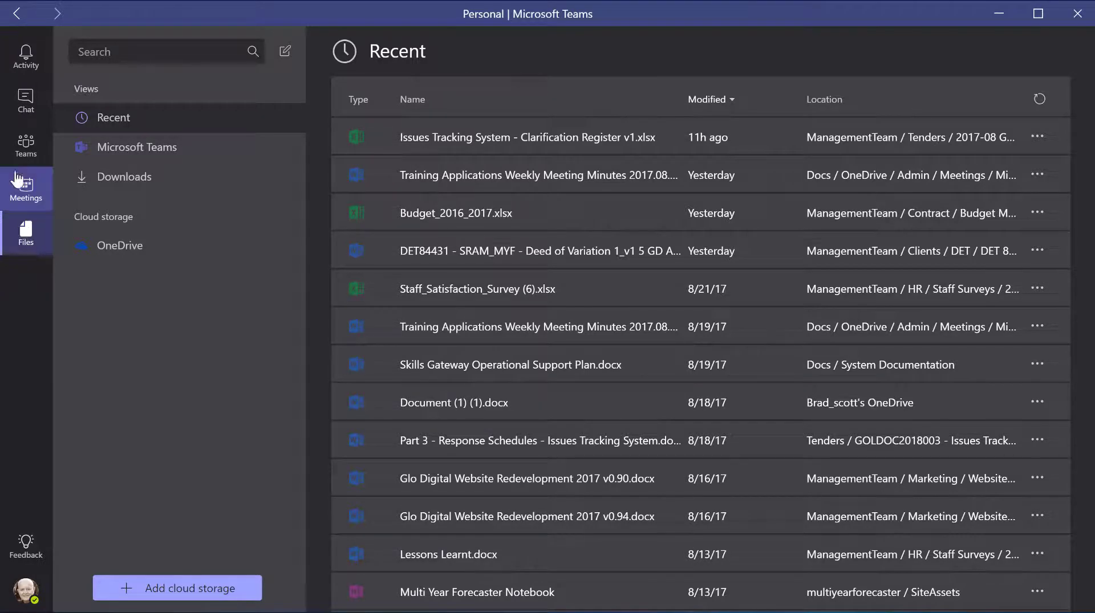
click(34, 161)
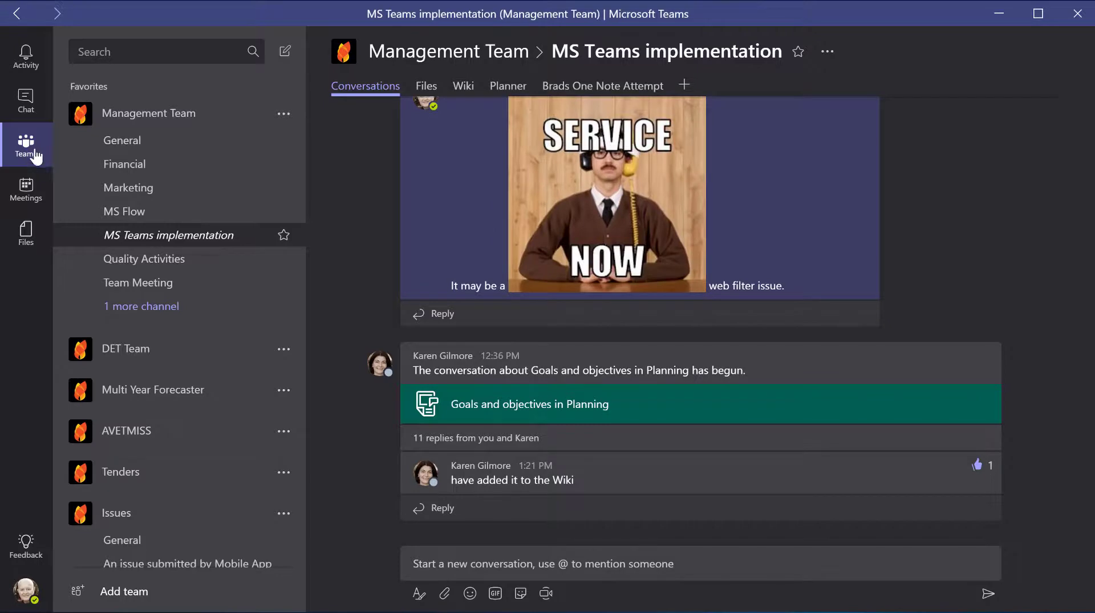
click(443, 55)
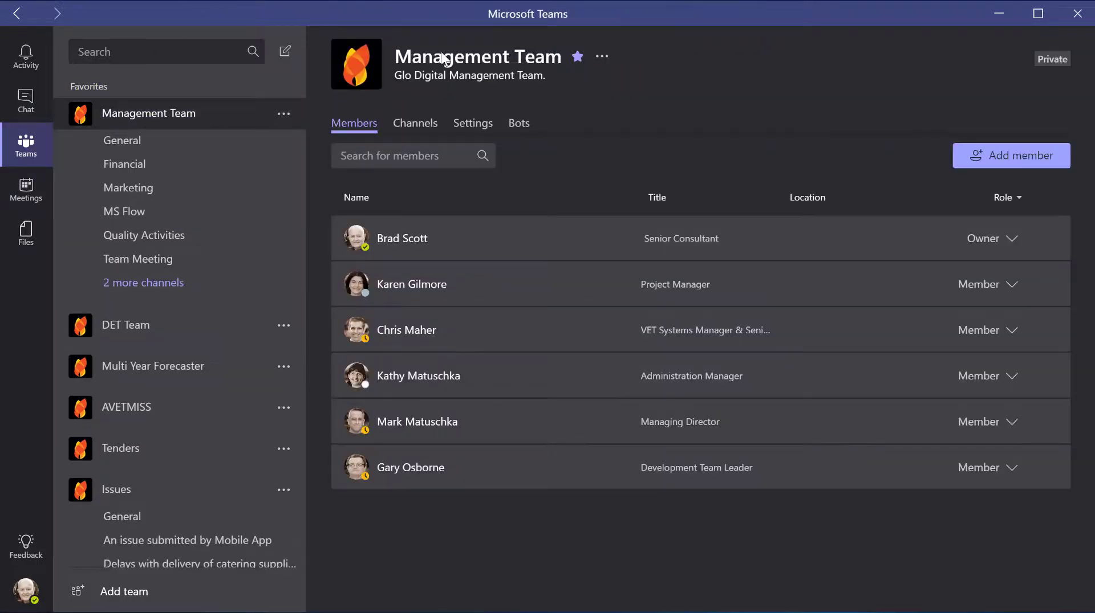